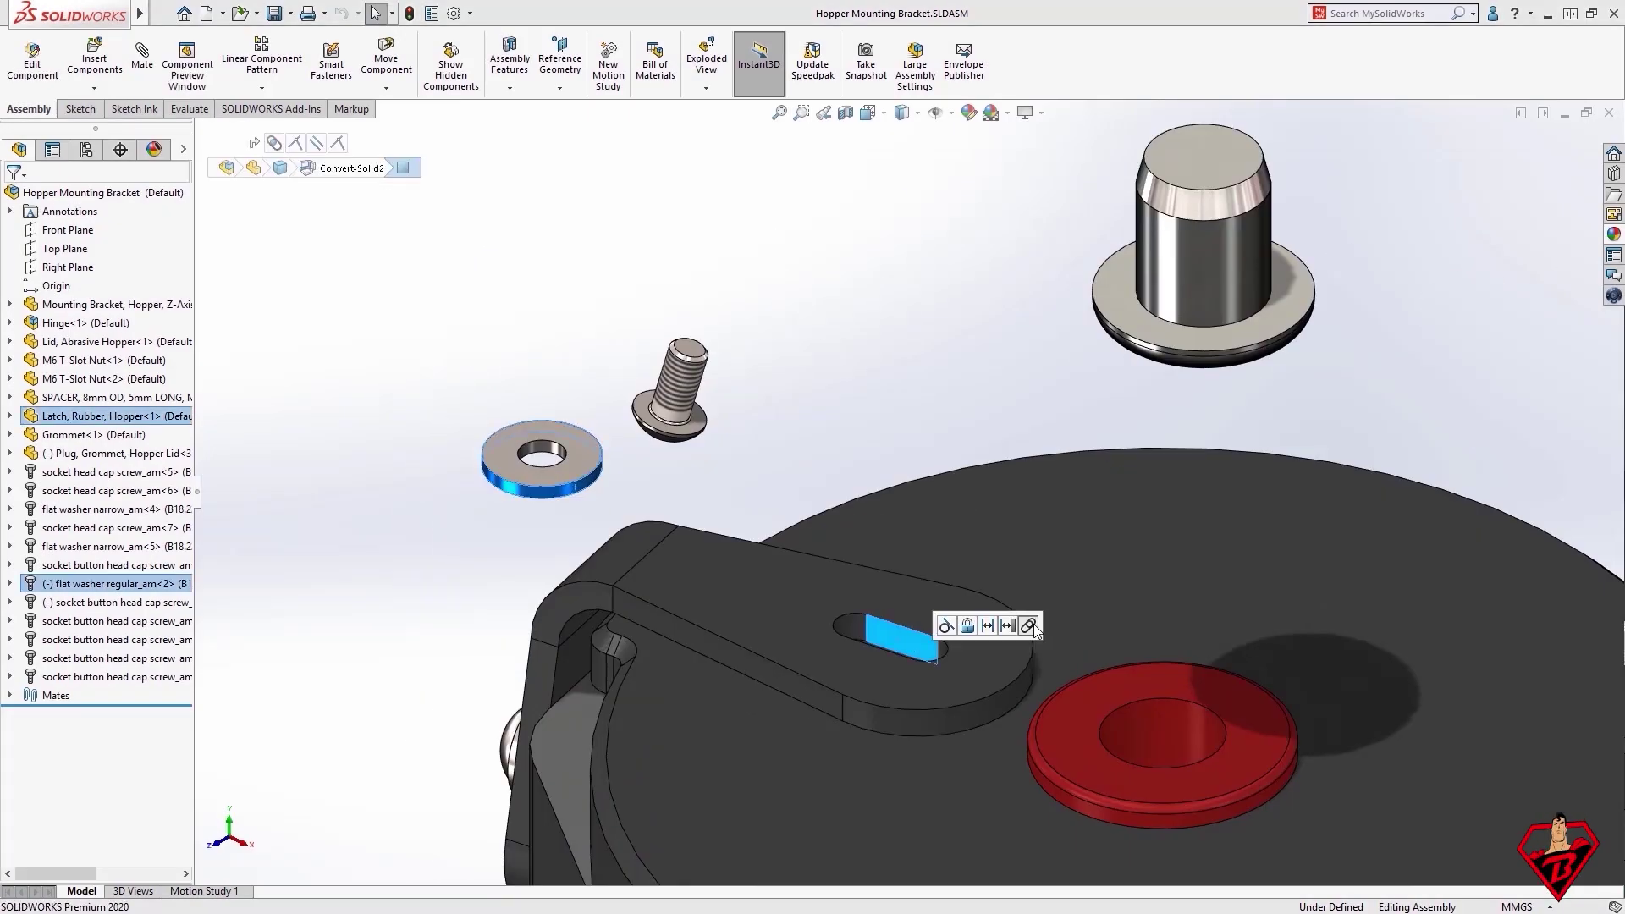
- Mate the washer into the bracket's slot hole and the button head screw into the washer
left_click(1028, 626)
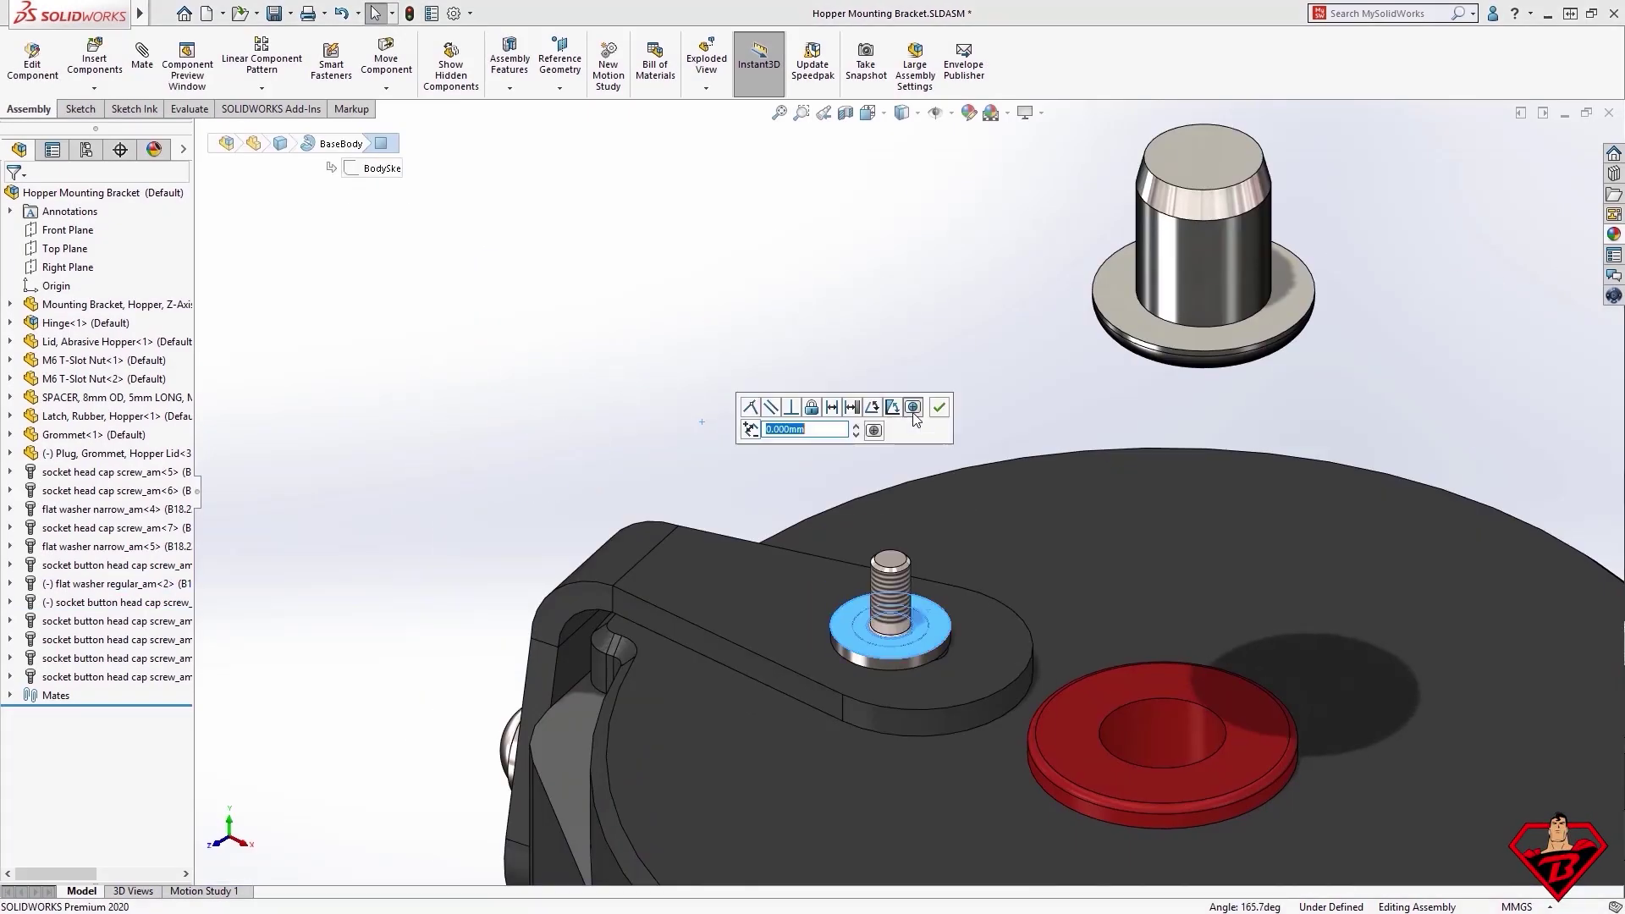
left_click(884, 415)
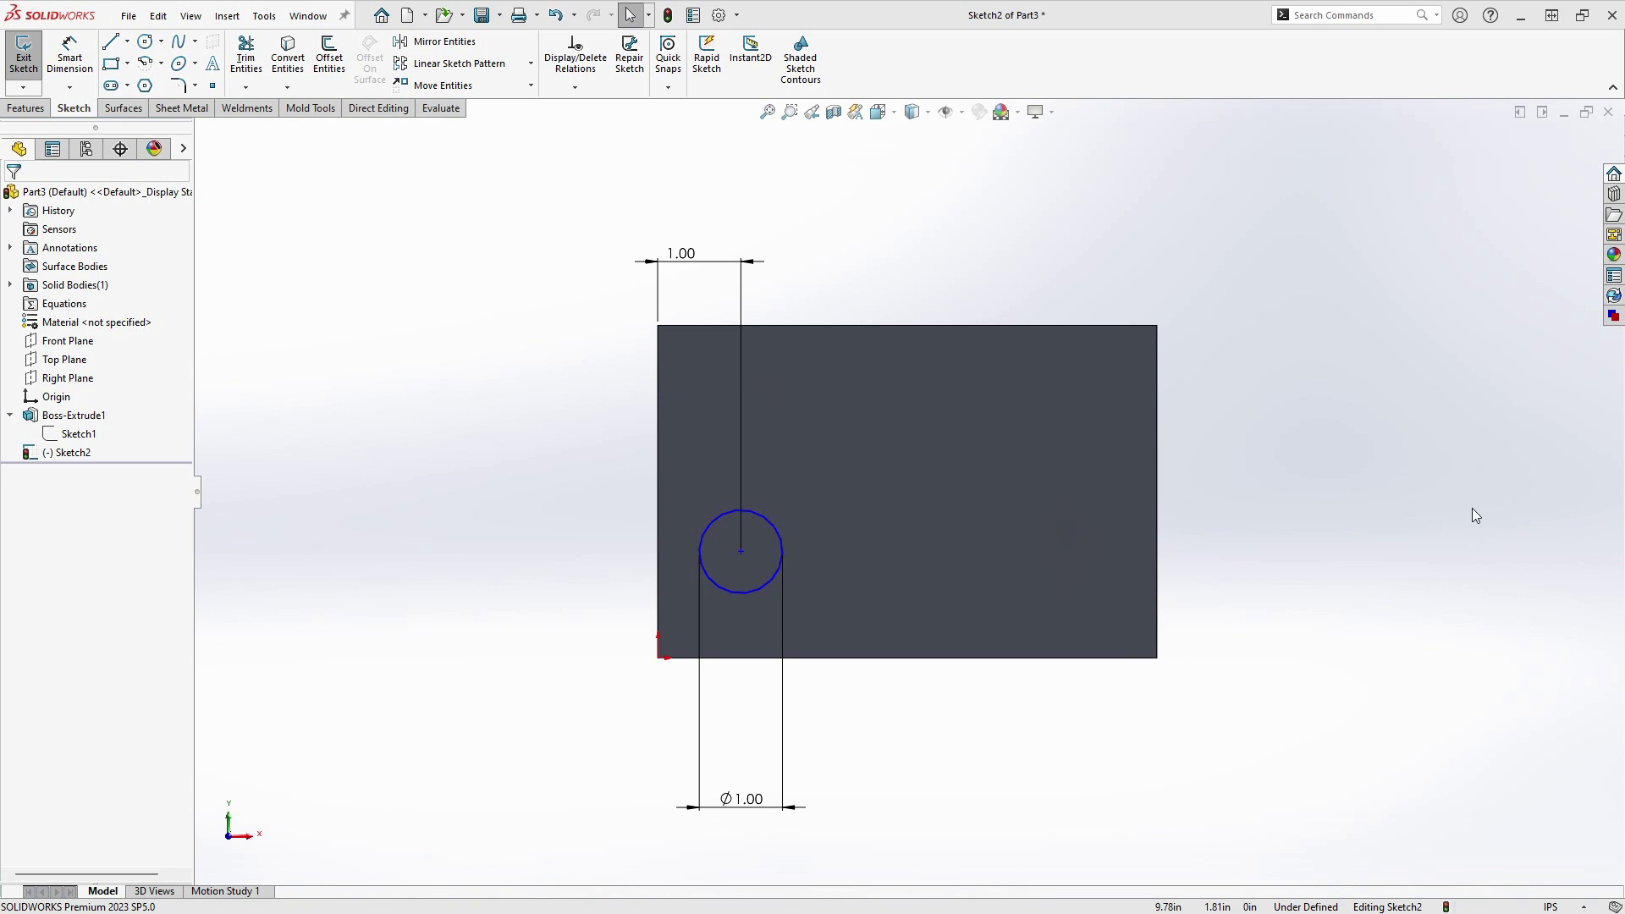
- Change the circle's horizontal offset dimension in Sketch2 from 1.00 to 3.00
scroll(661, 745, "up", 1)
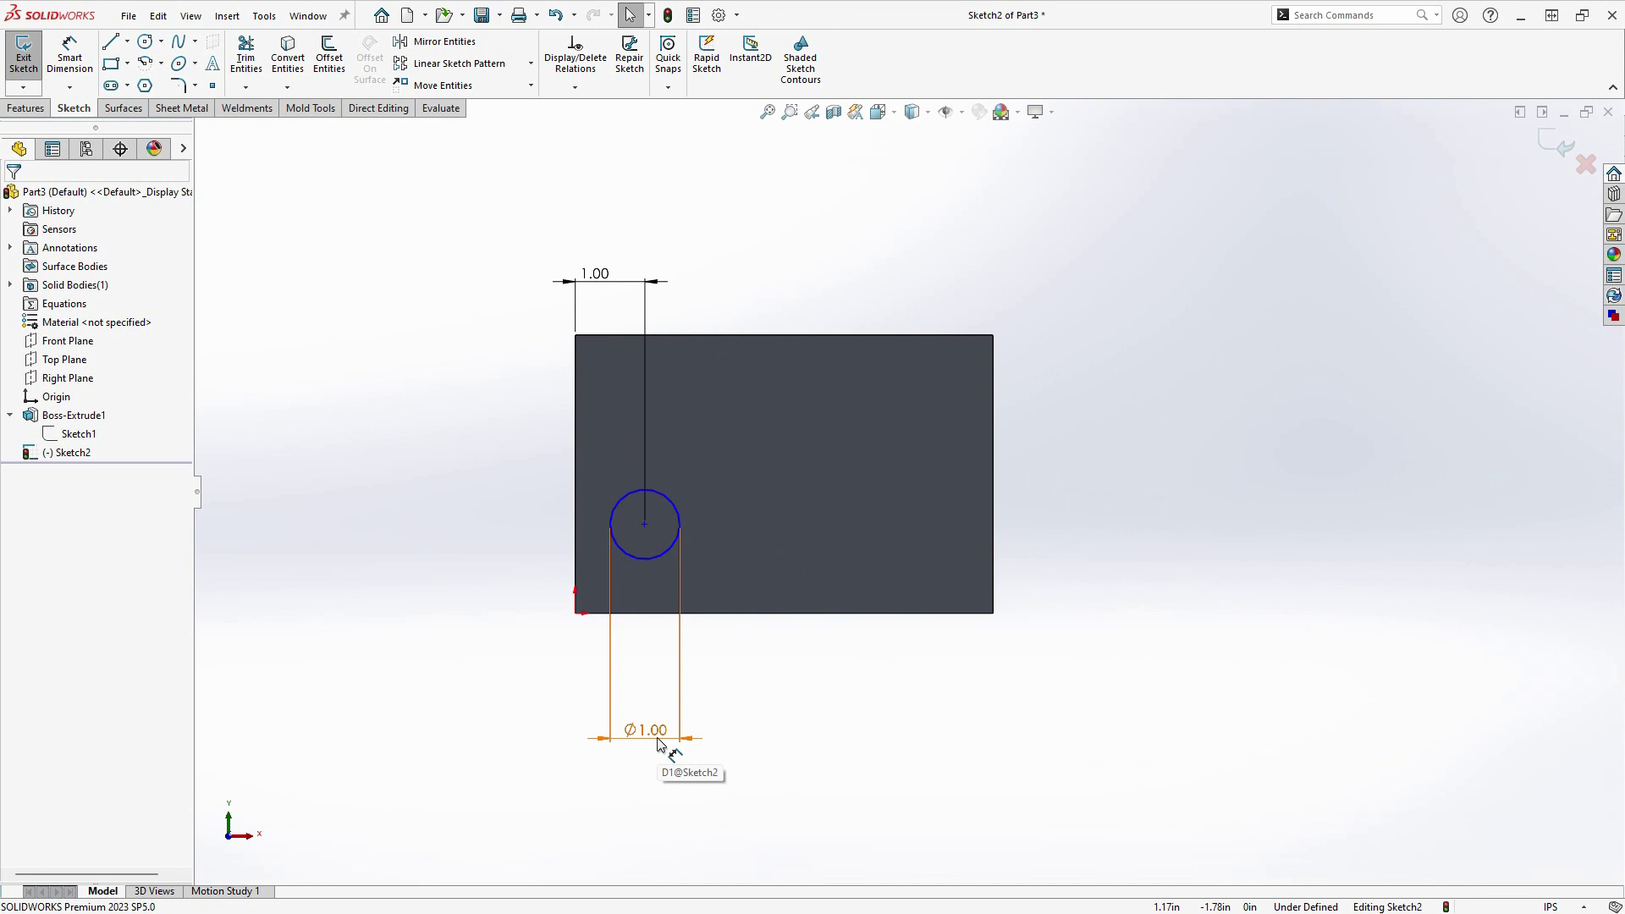
double_click(658, 740)
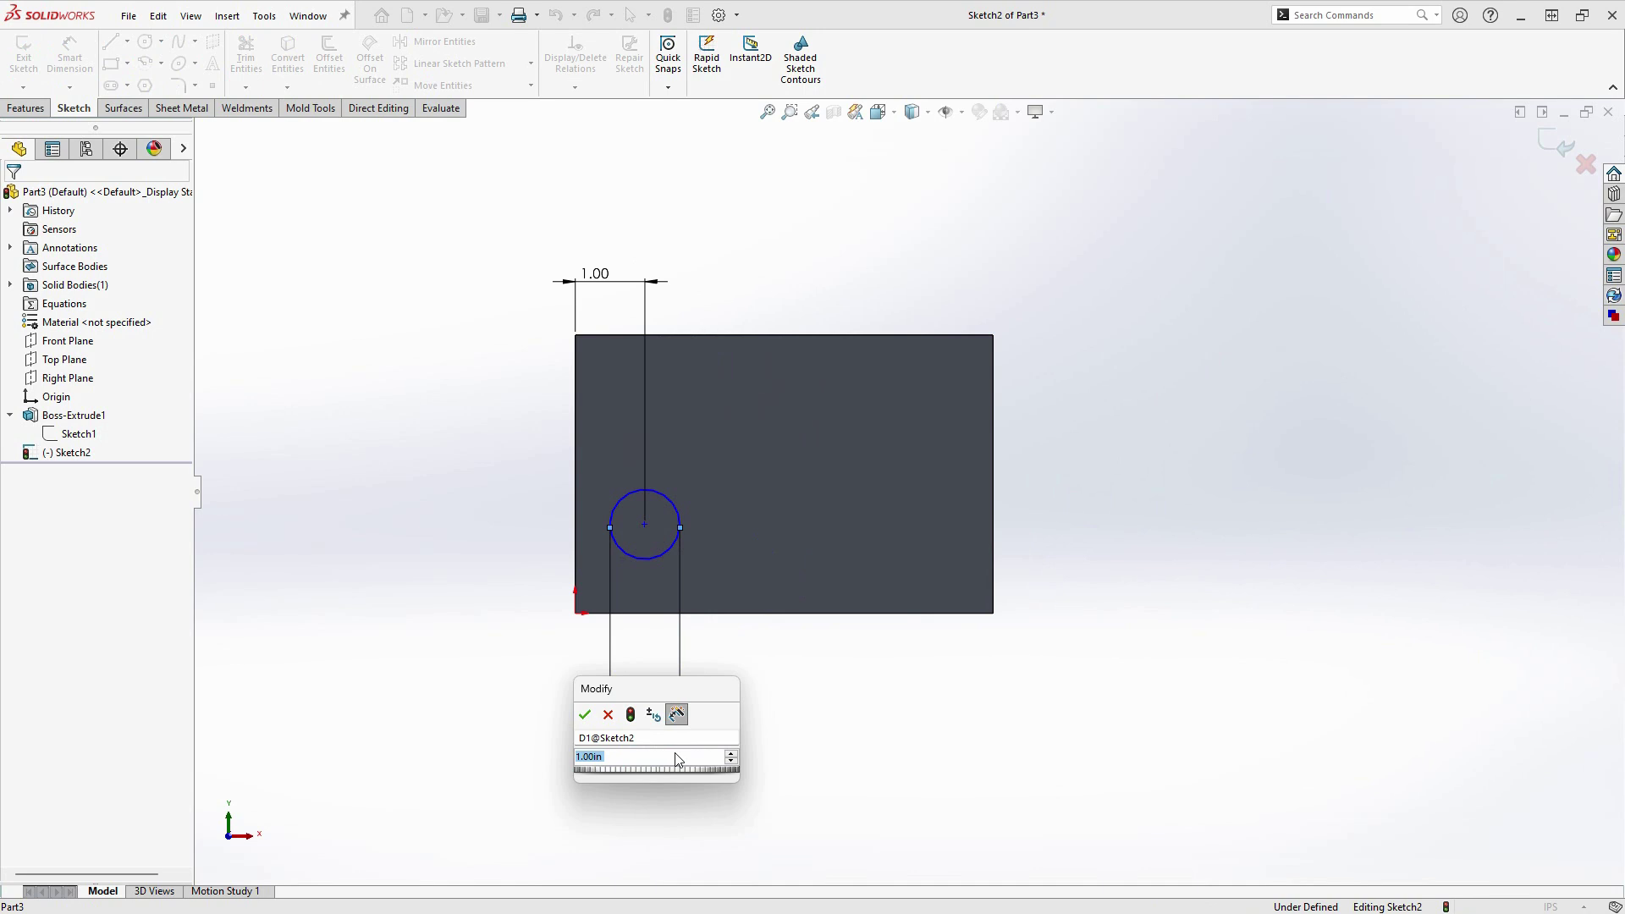
left_click(606, 719)
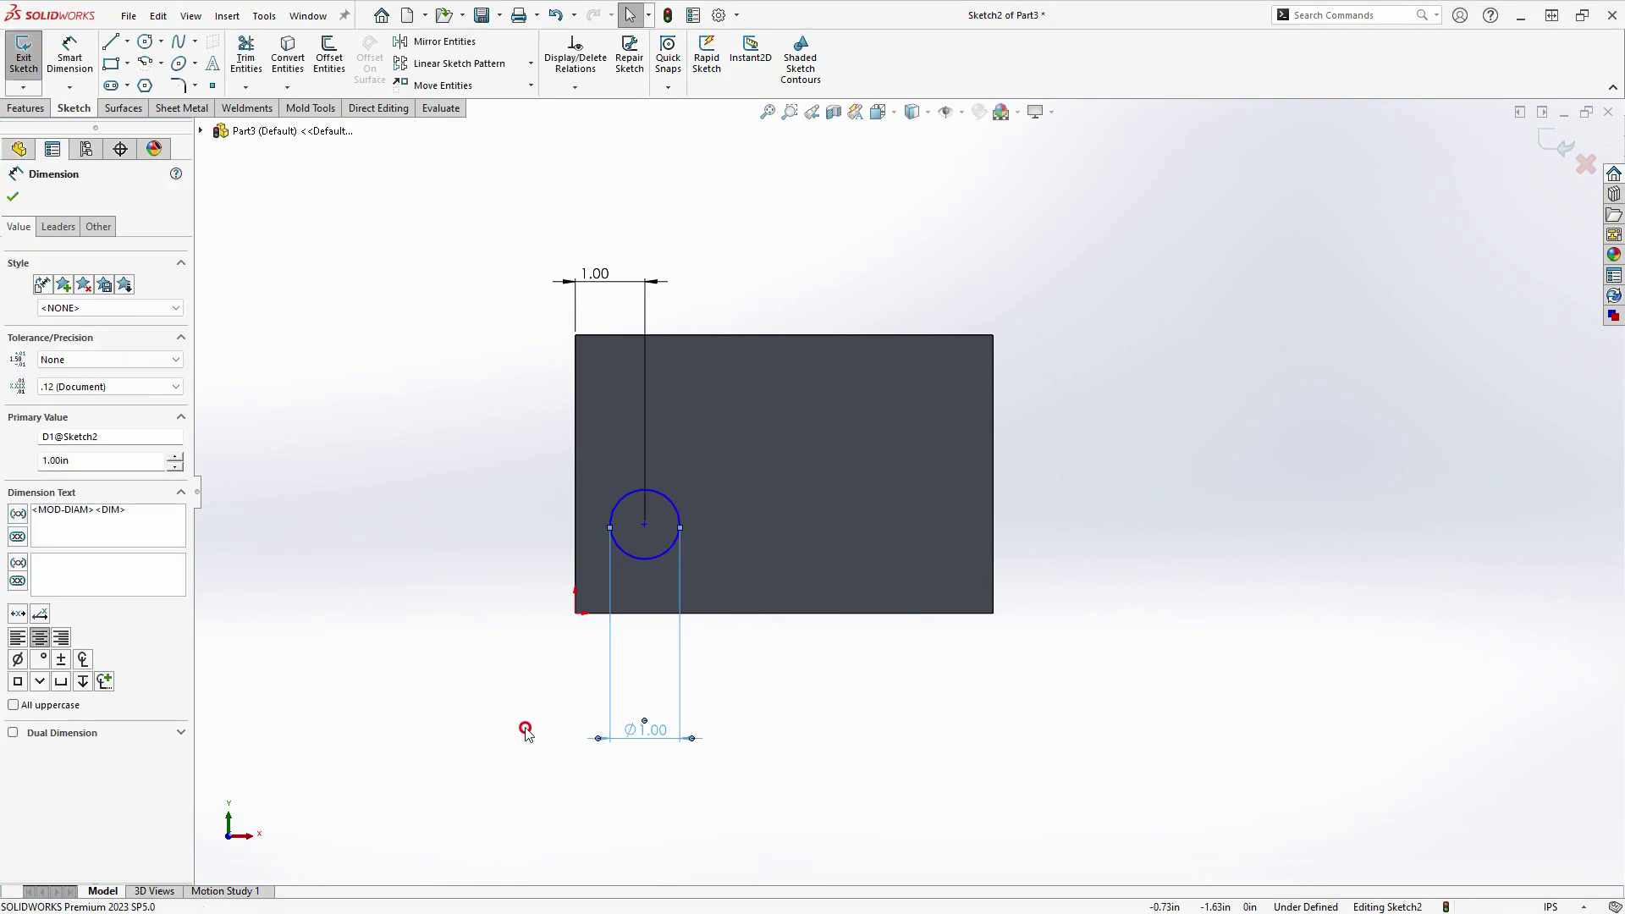
left_click(526, 725)
double_click(613, 287)
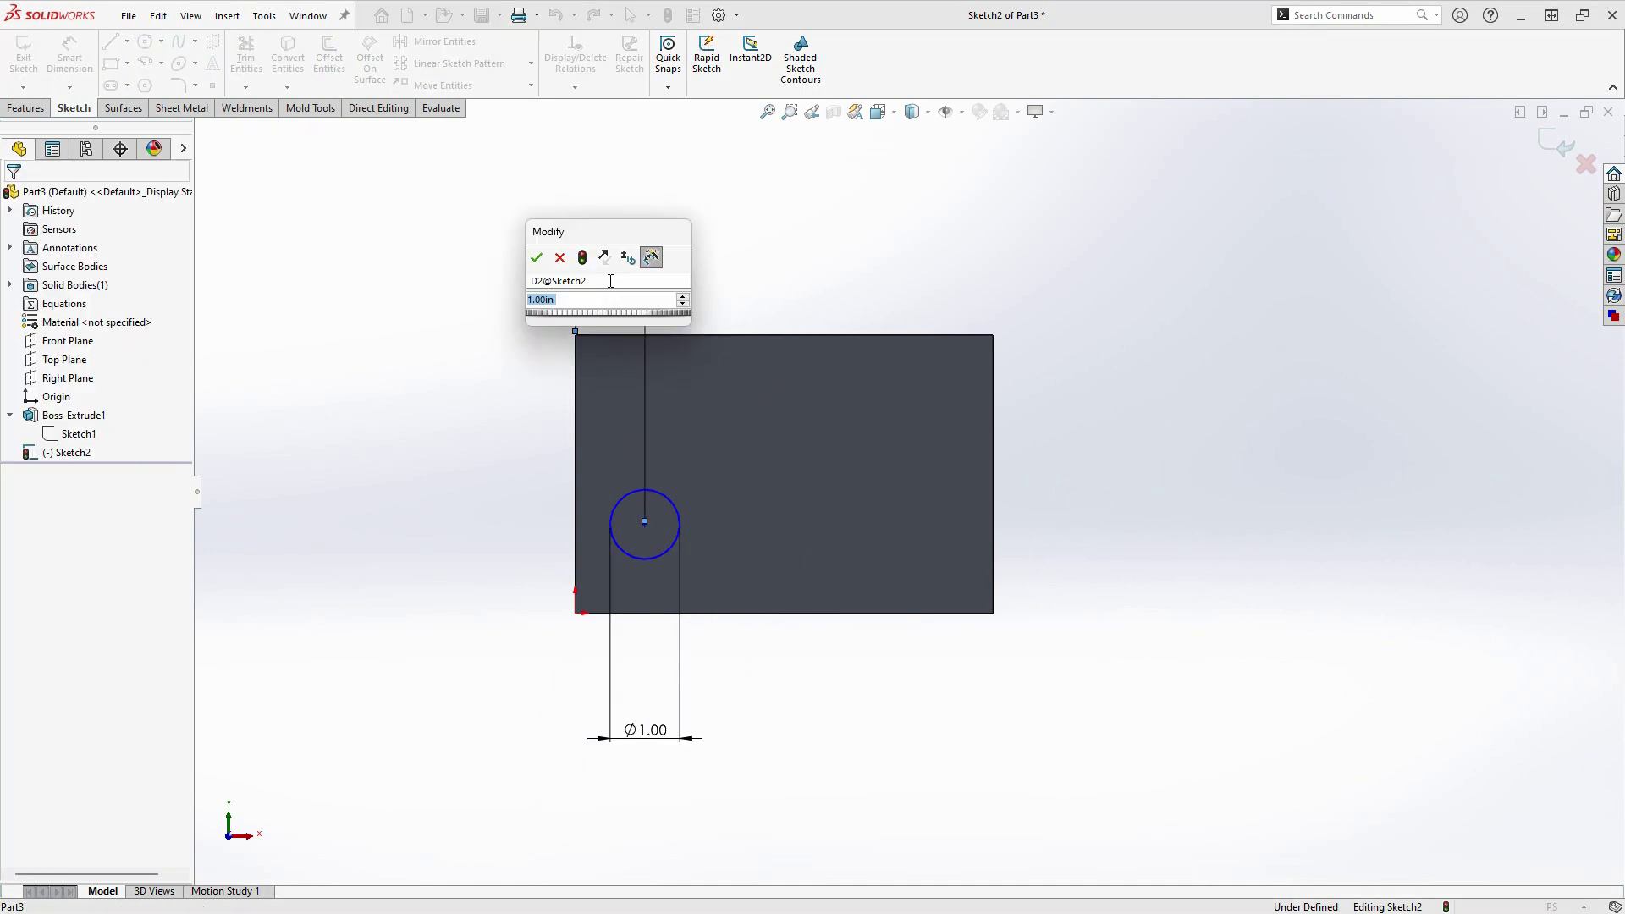
type("3")
key("Return")
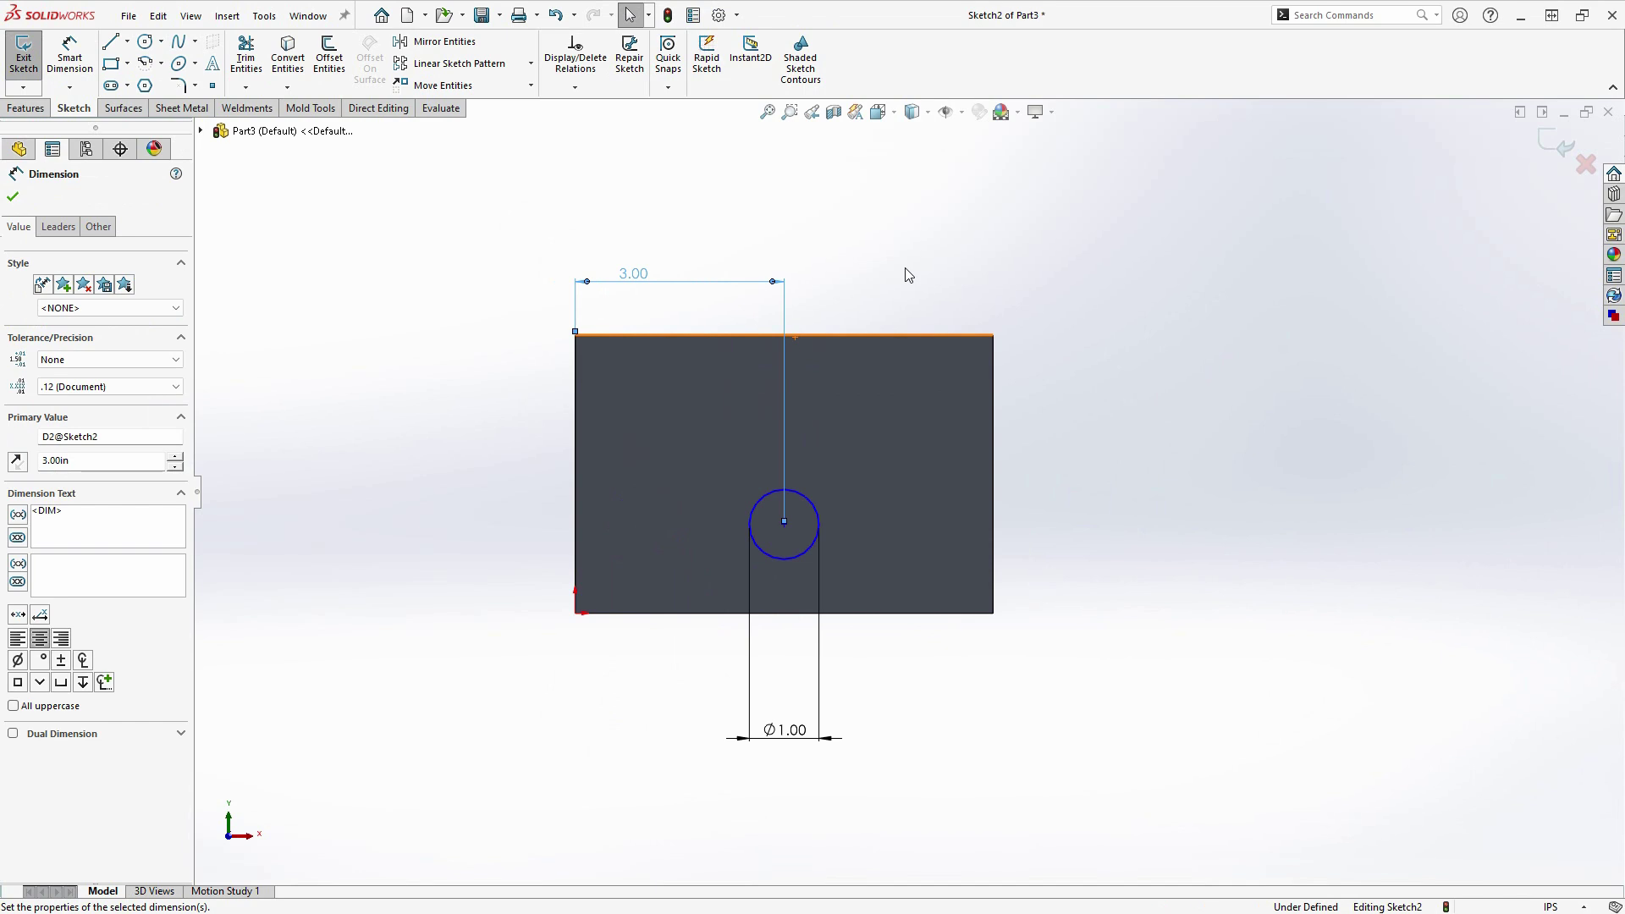
left_click(908, 275)
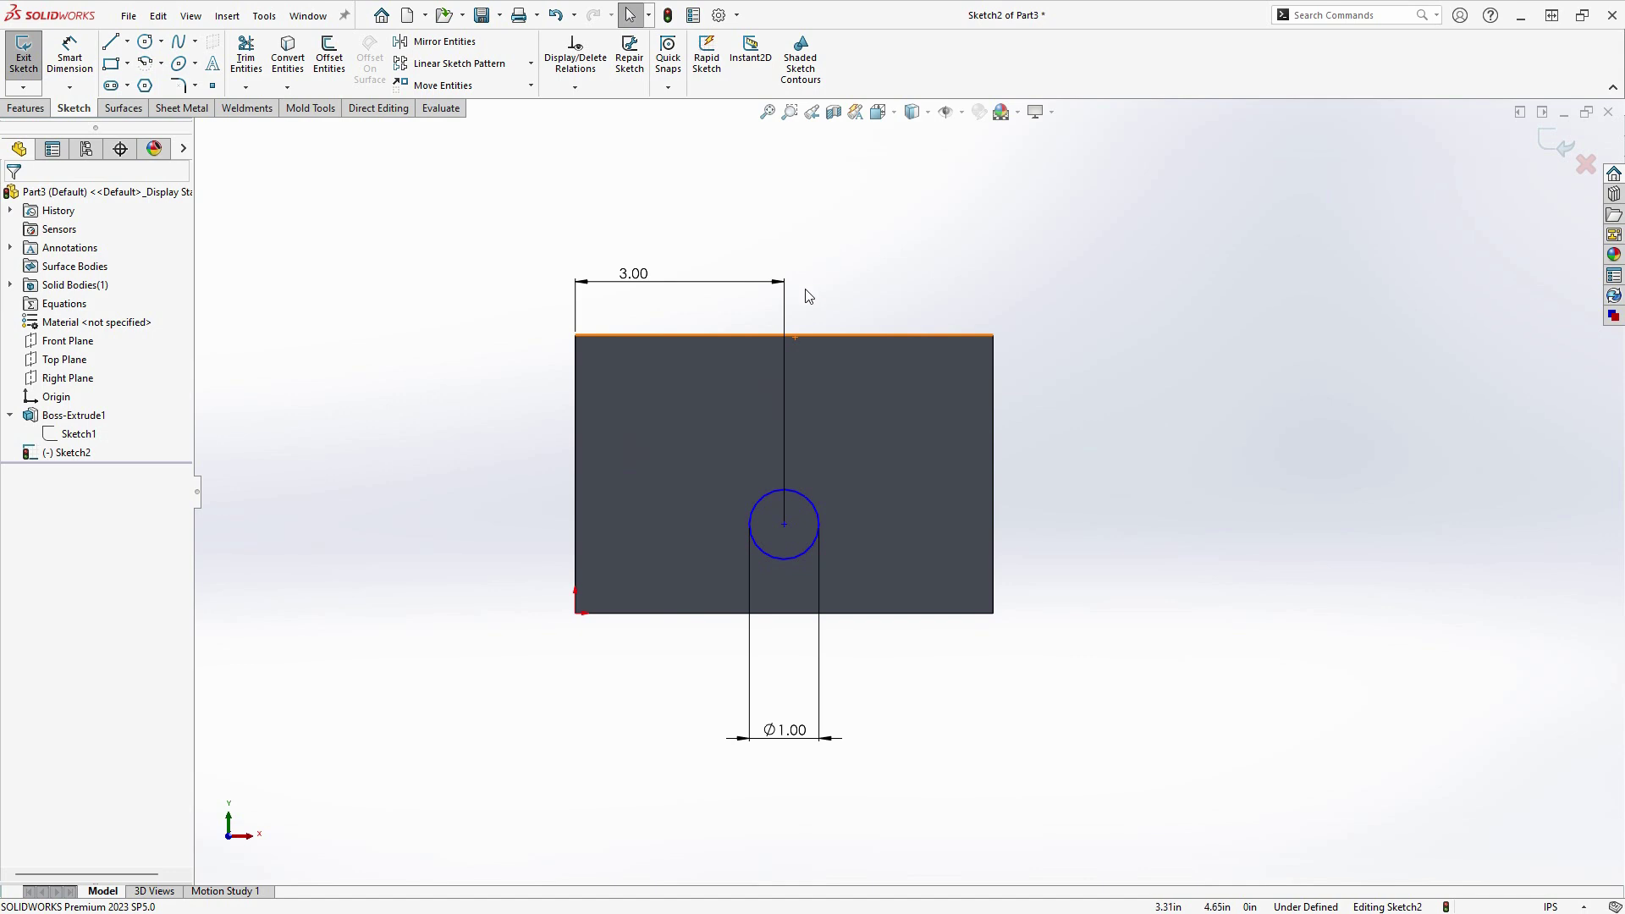
- Delete the circle's 3.00 position dimension and check the block's thickness
left_click(785, 320)
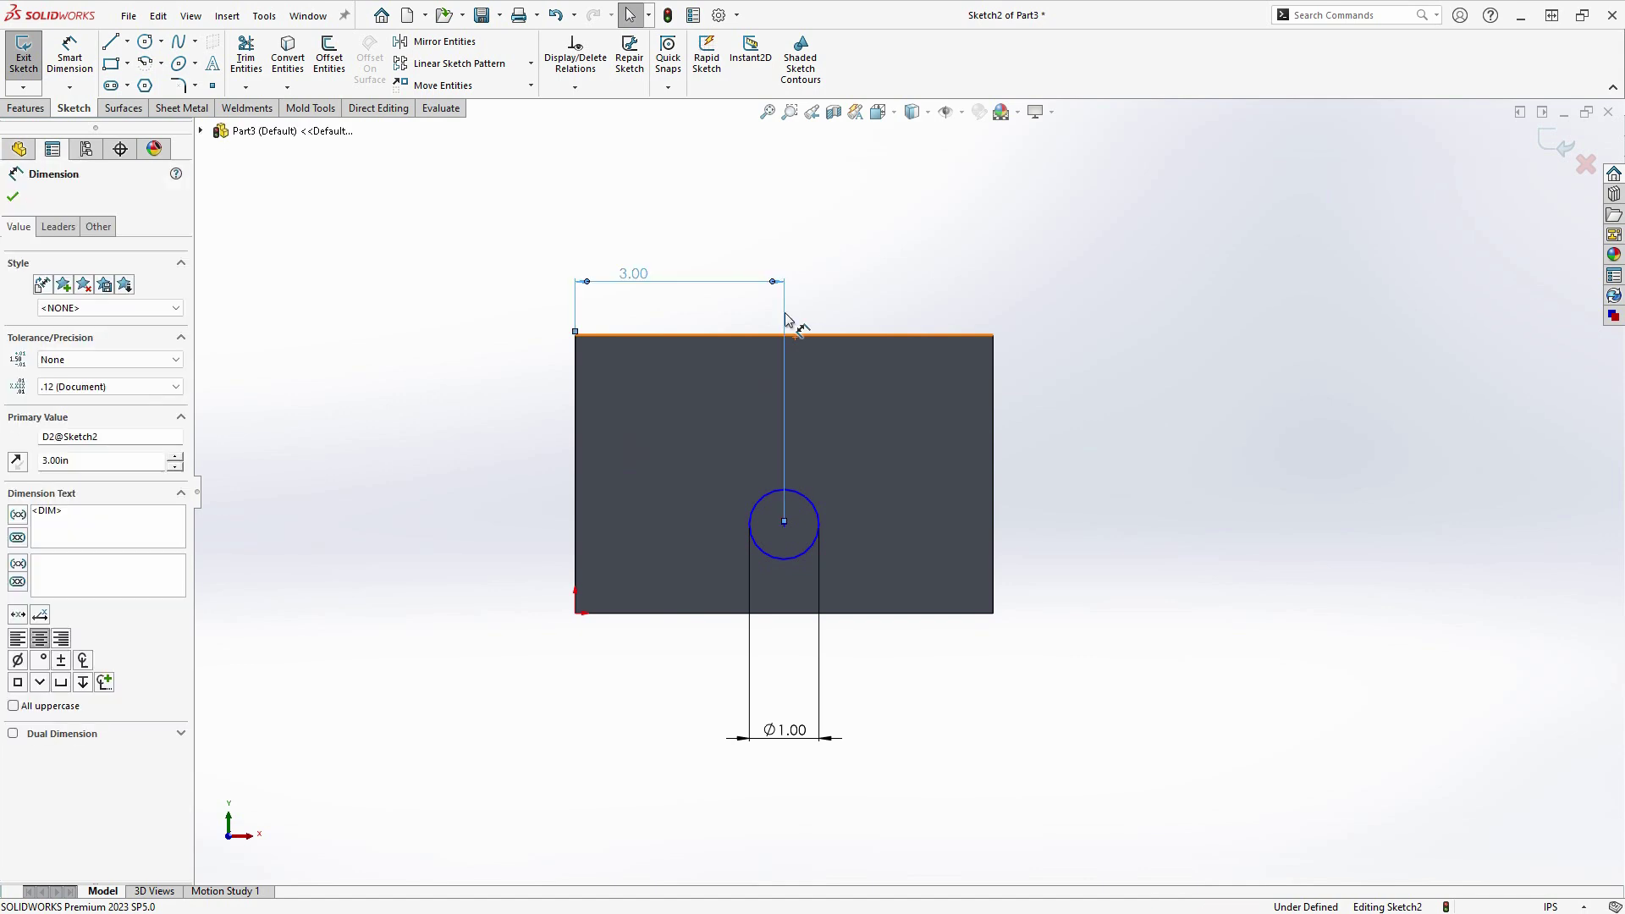
key("Delete")
right_click(842, 220)
left_click(717, 243)
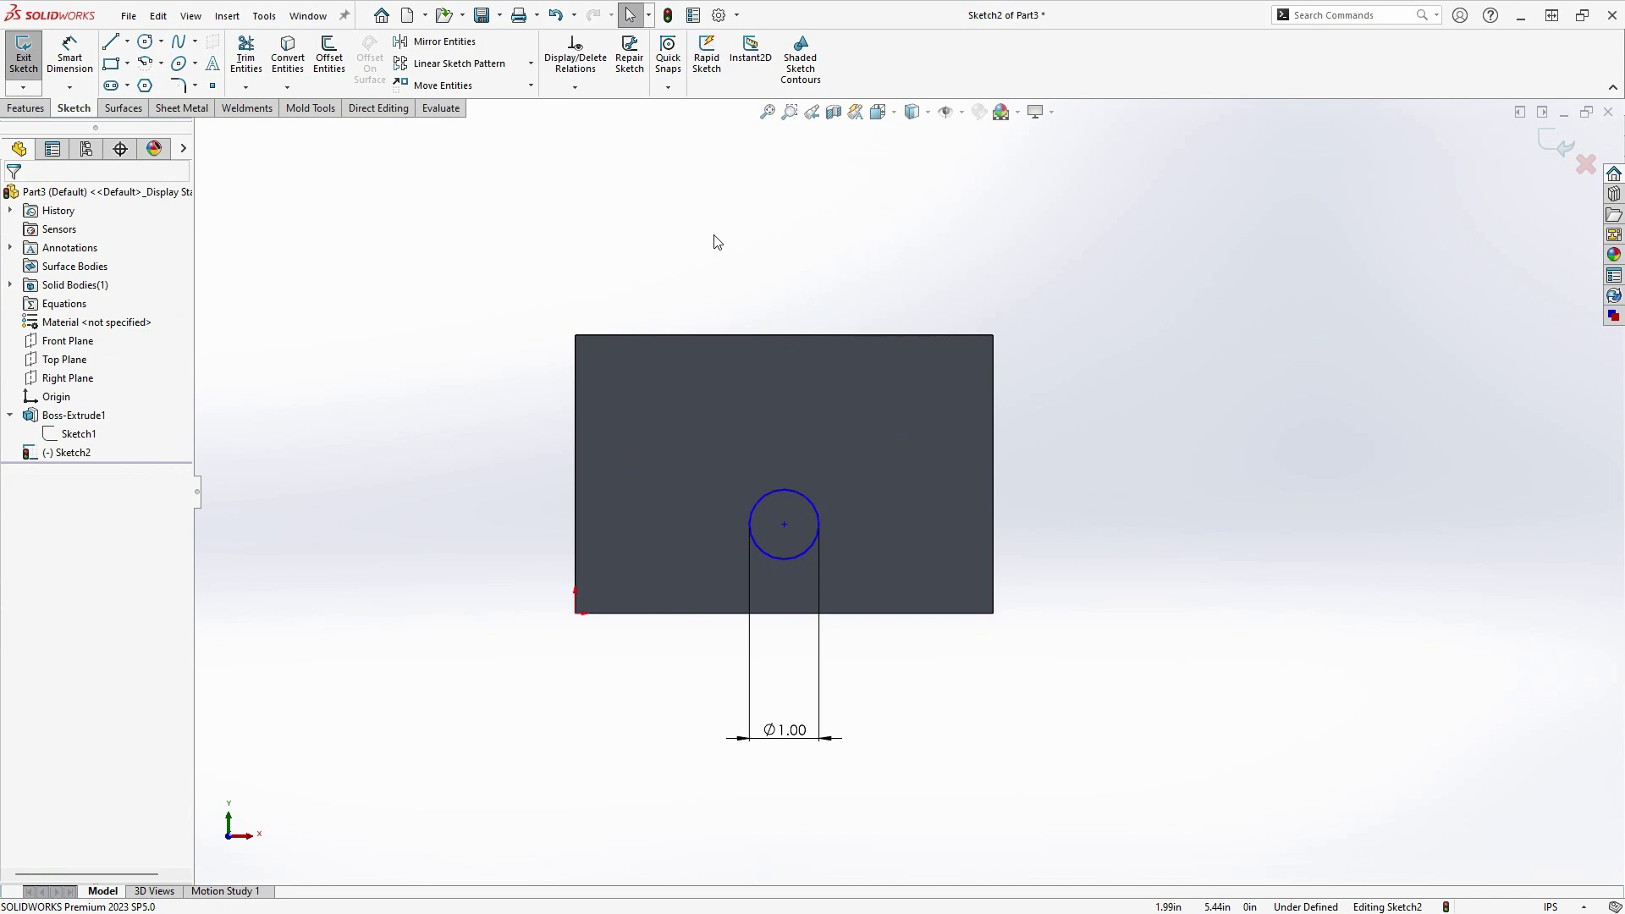
left_click(906, 549)
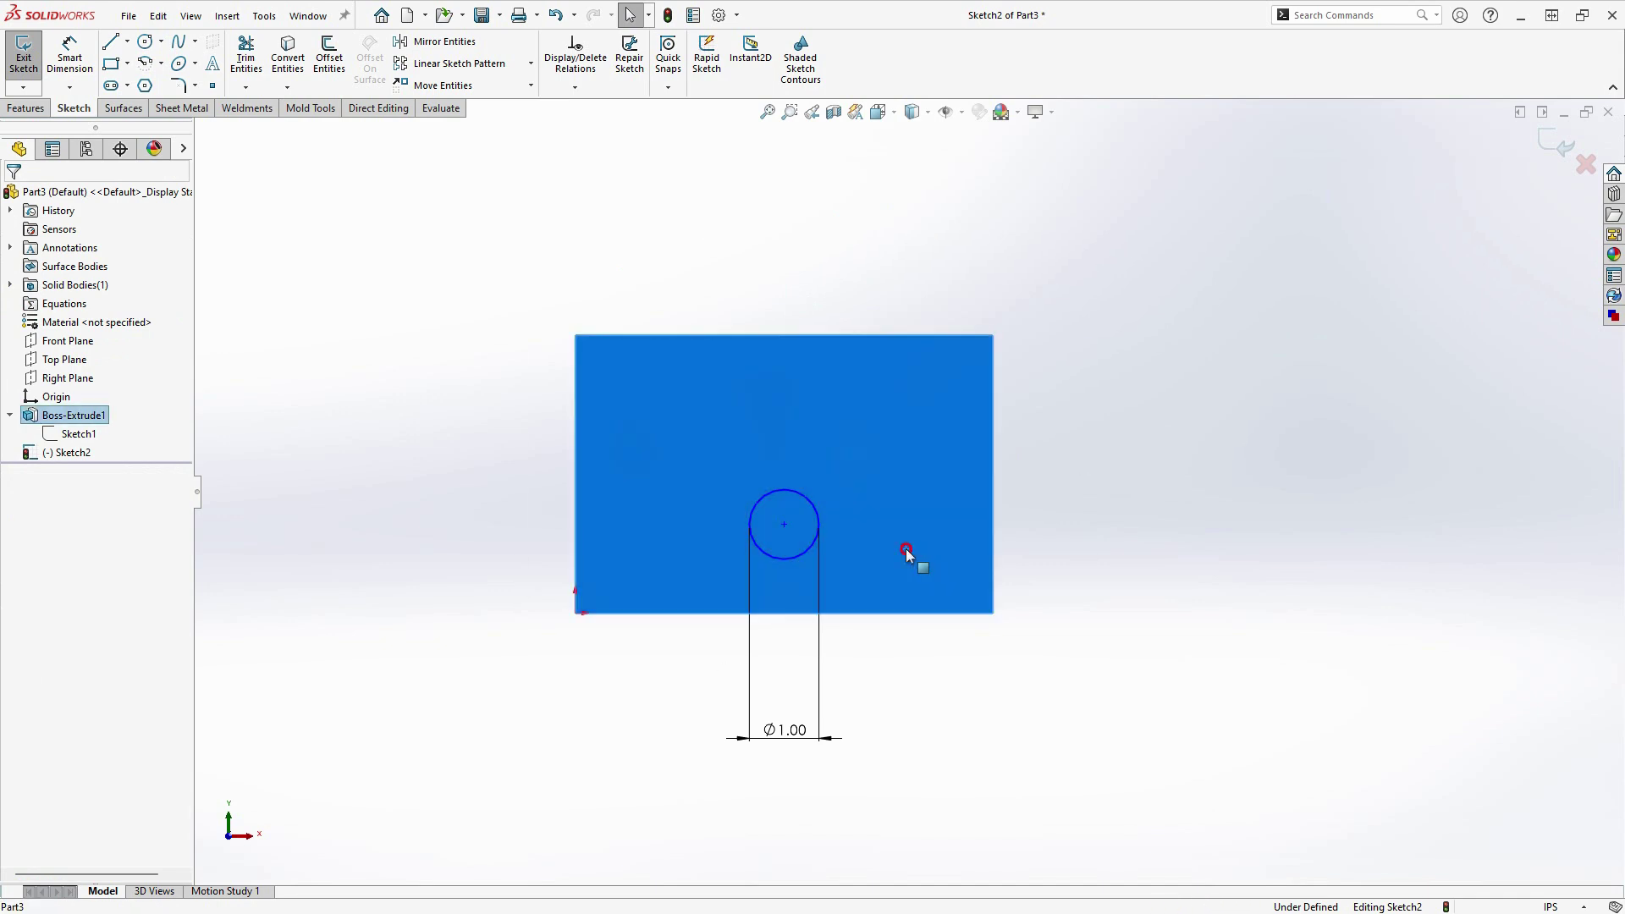
middle_click_drag(1223, 500, 1200, 537)
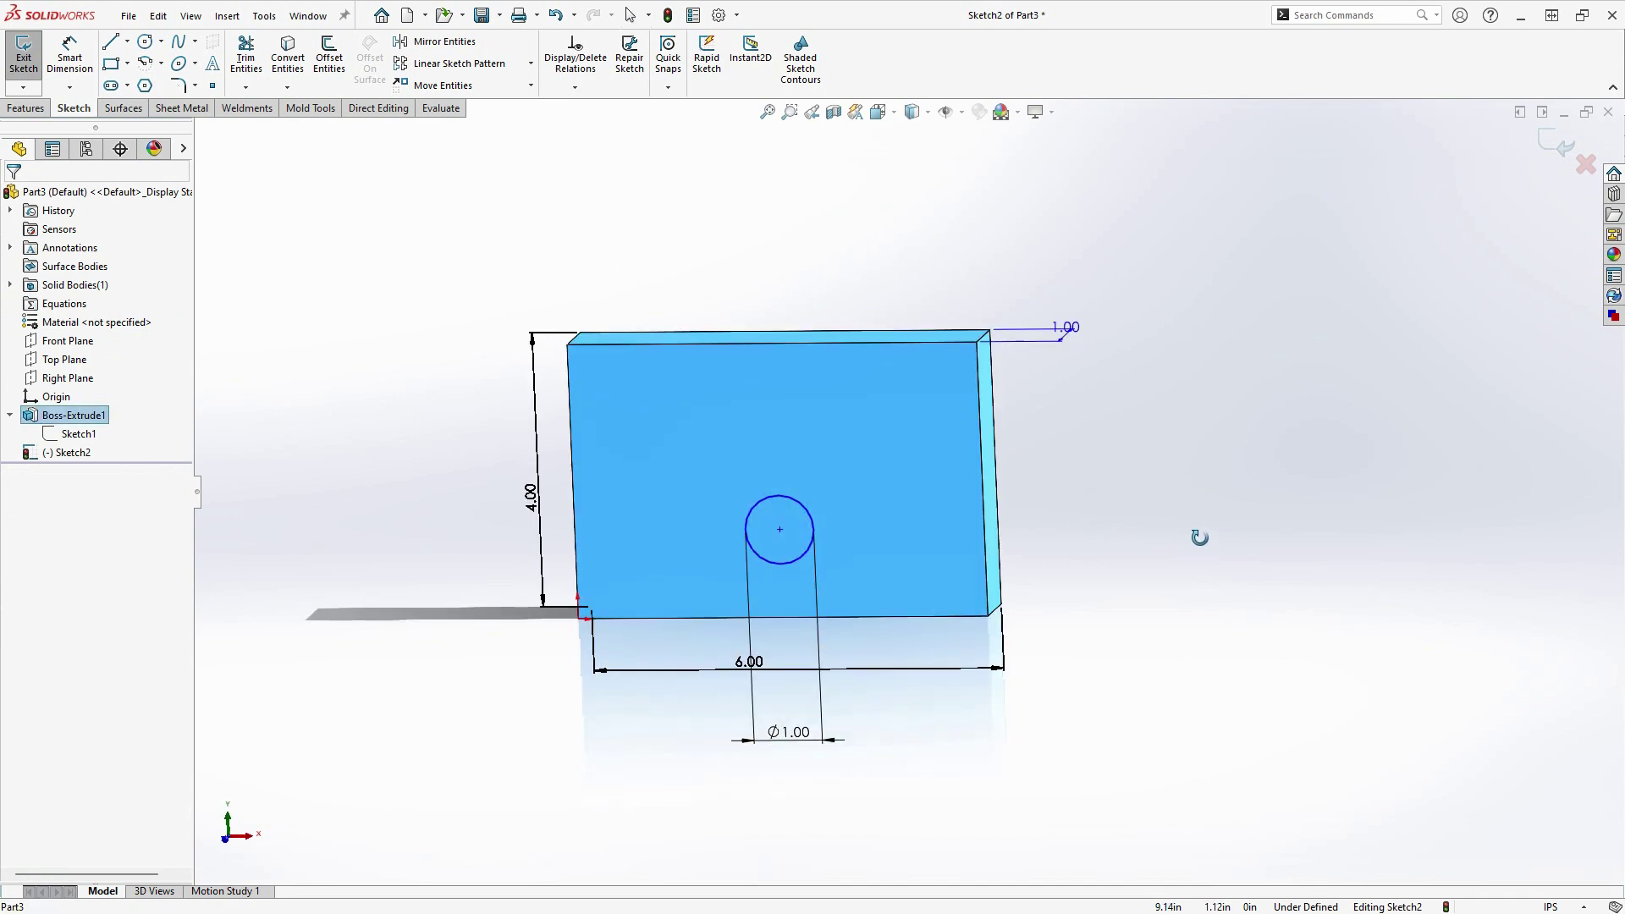
left_click(1062, 545)
- Dimension the circle centre 2.00 vertically from the block's bottom-right corner
left_click(70, 53)
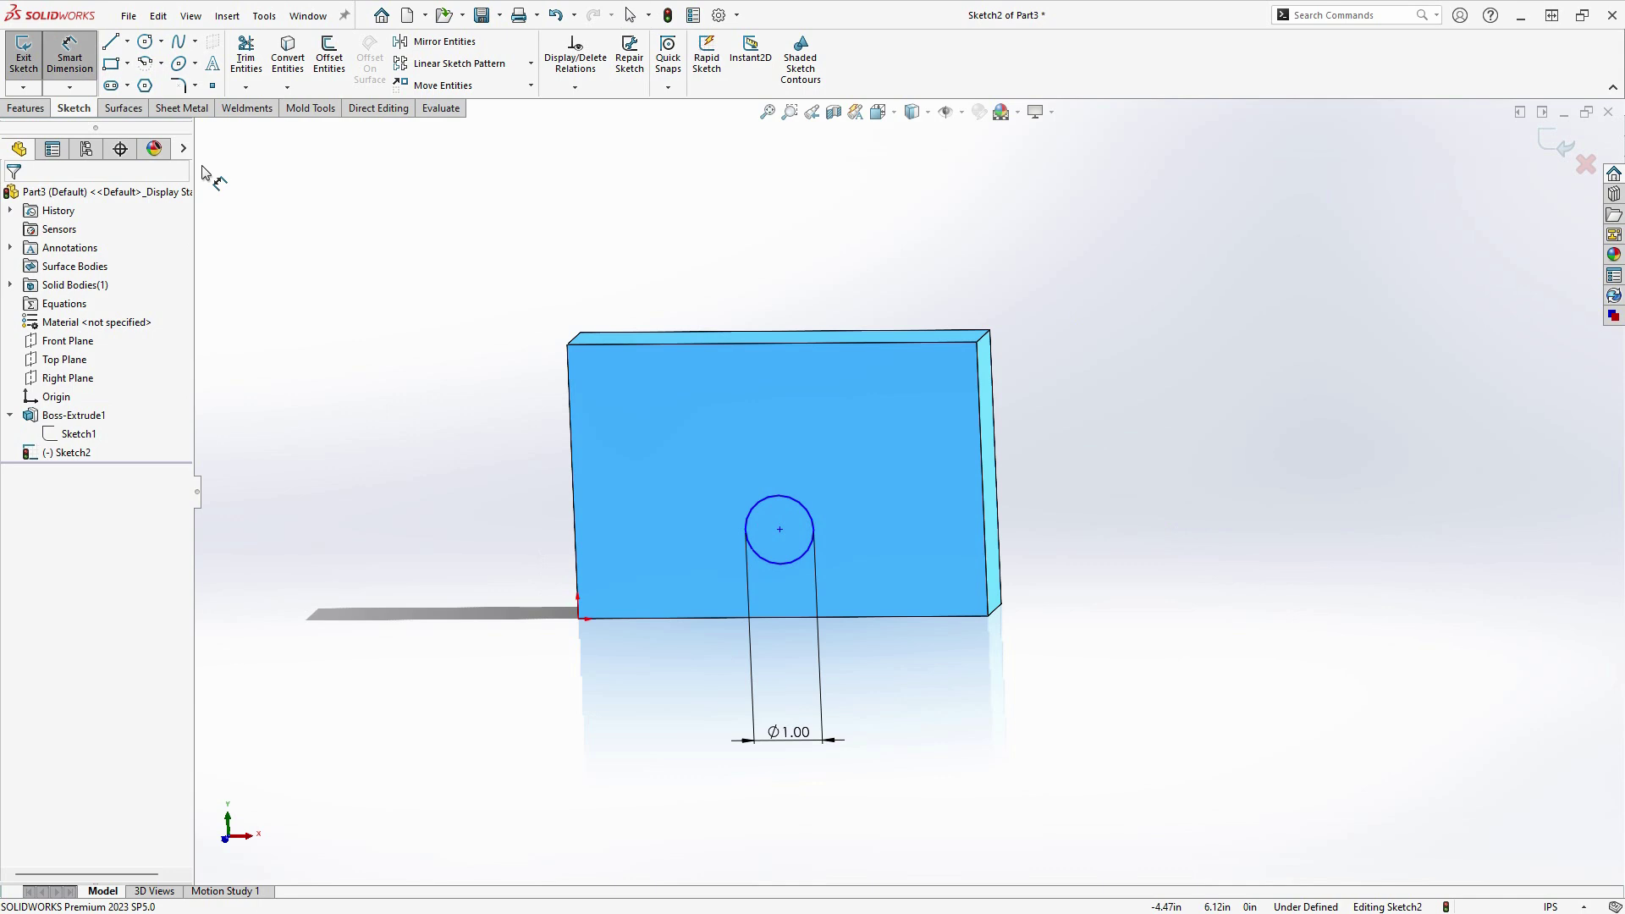
left_click(779, 530)
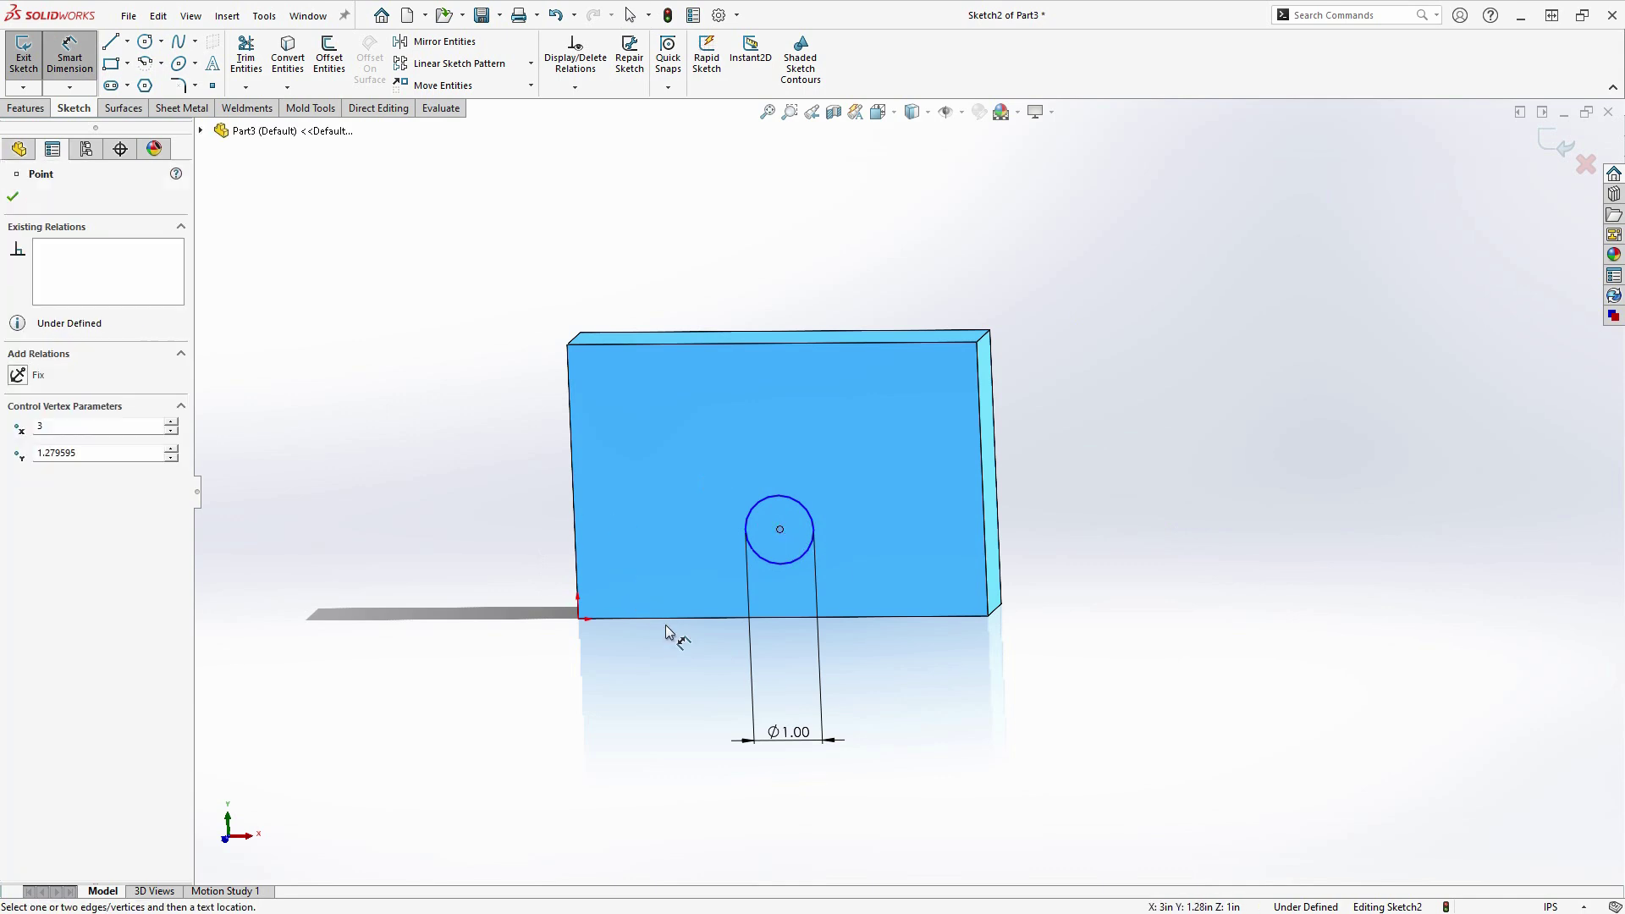
left_click(991, 616)
left_click(1199, 592)
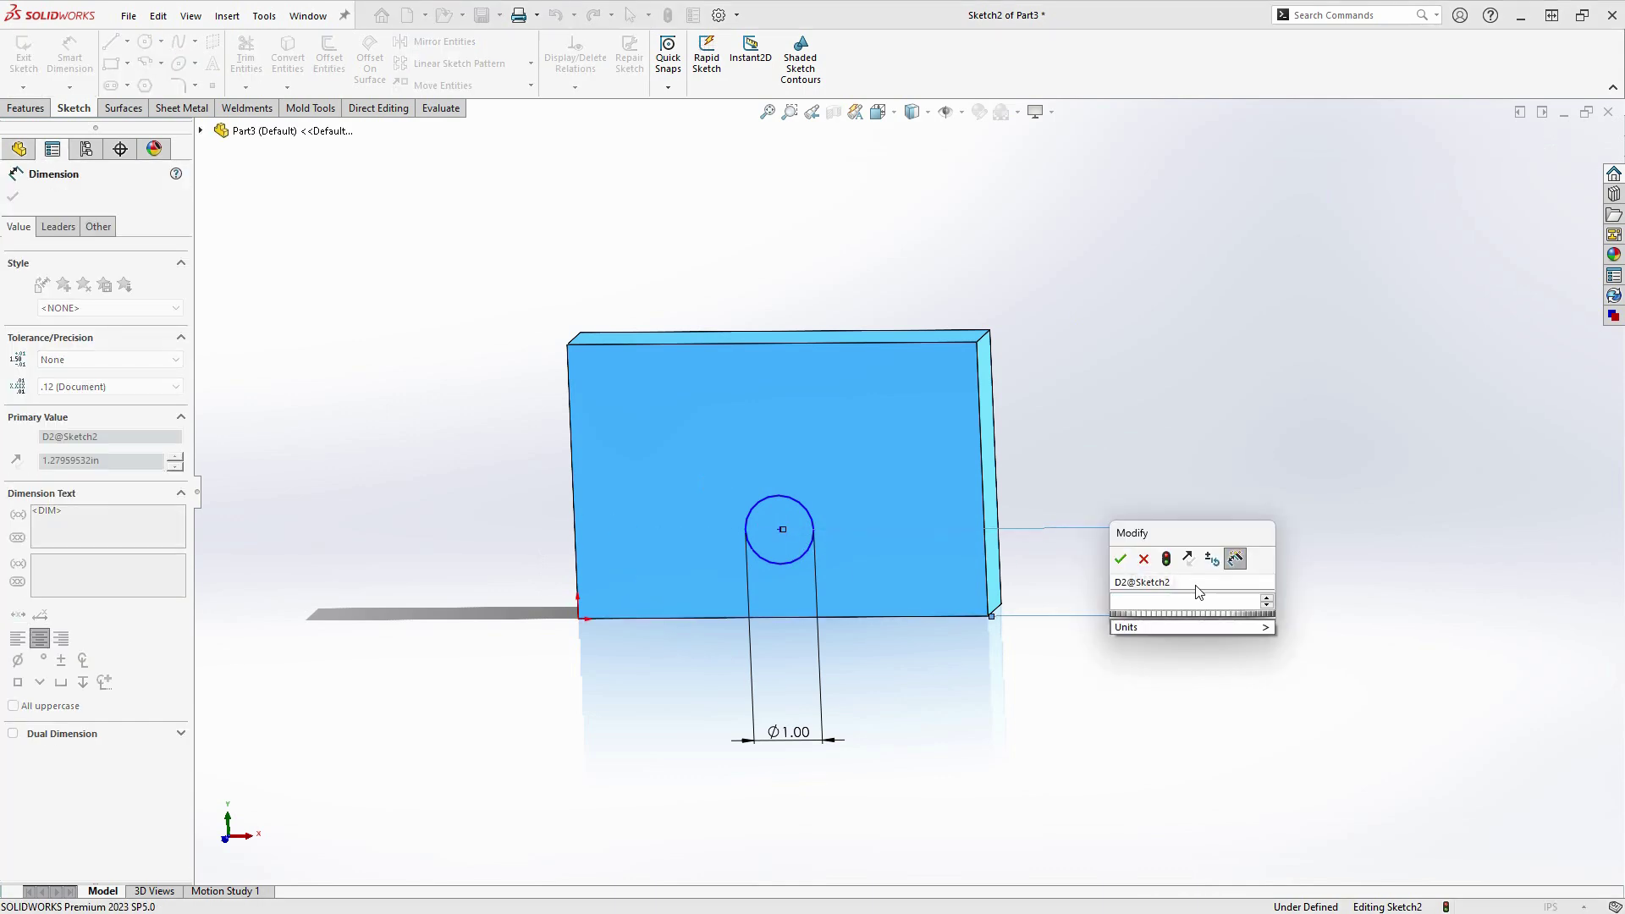
type("2")
key("Return")
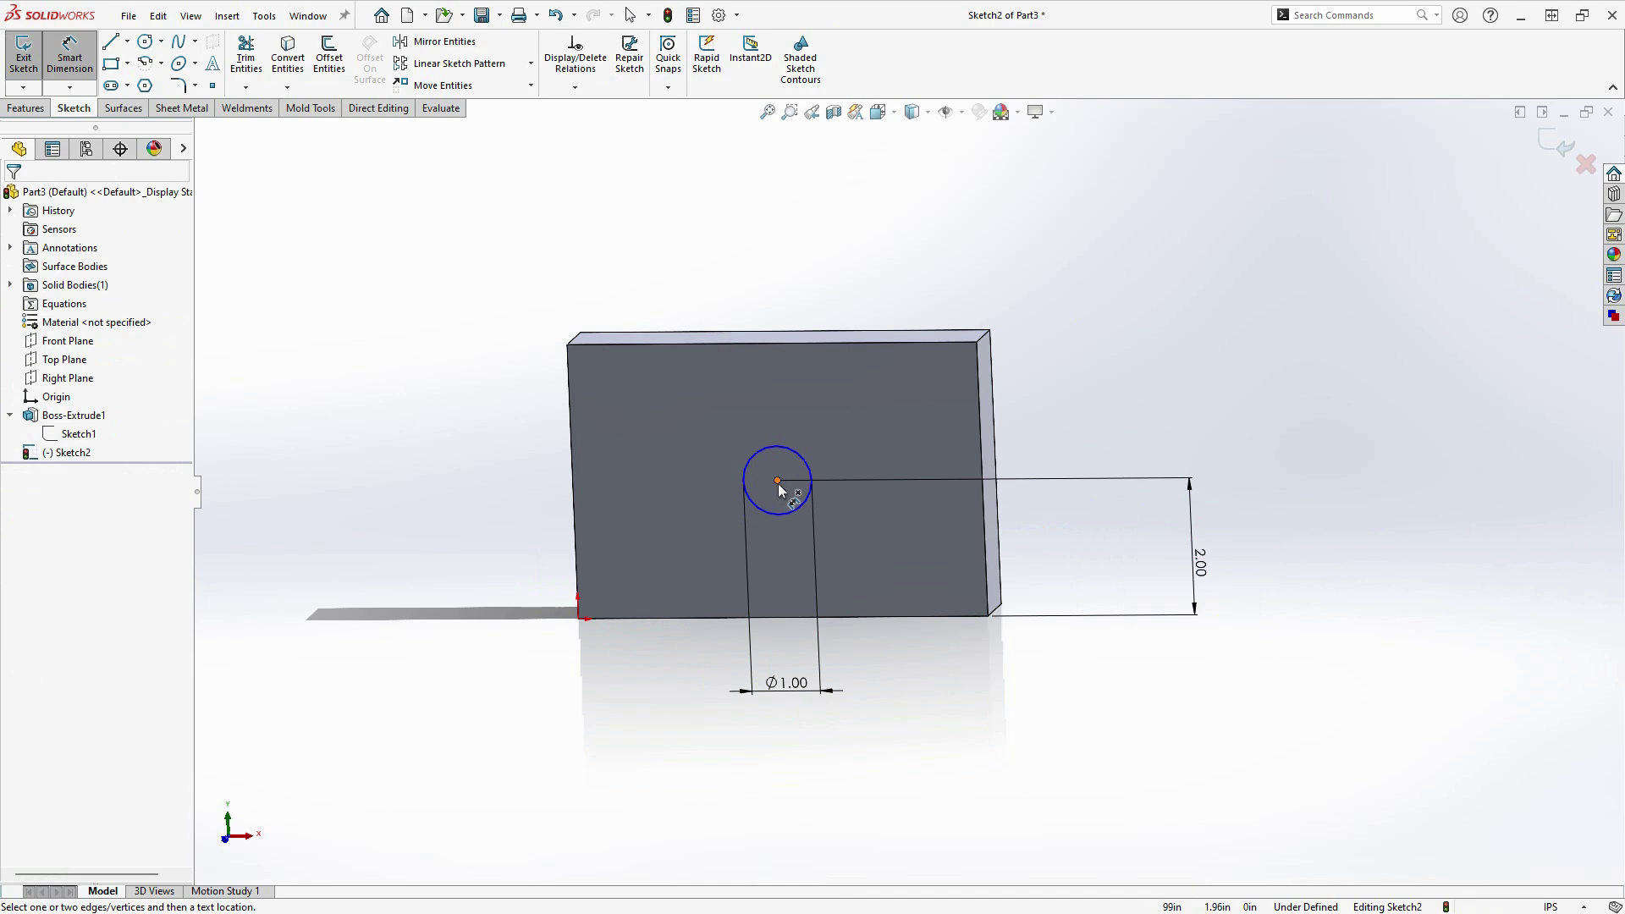
- Dimension the circle centre 3.00 horizontally from the block's left edge, fully defining the sketch
left_click(778, 482)
left_click(576, 503)
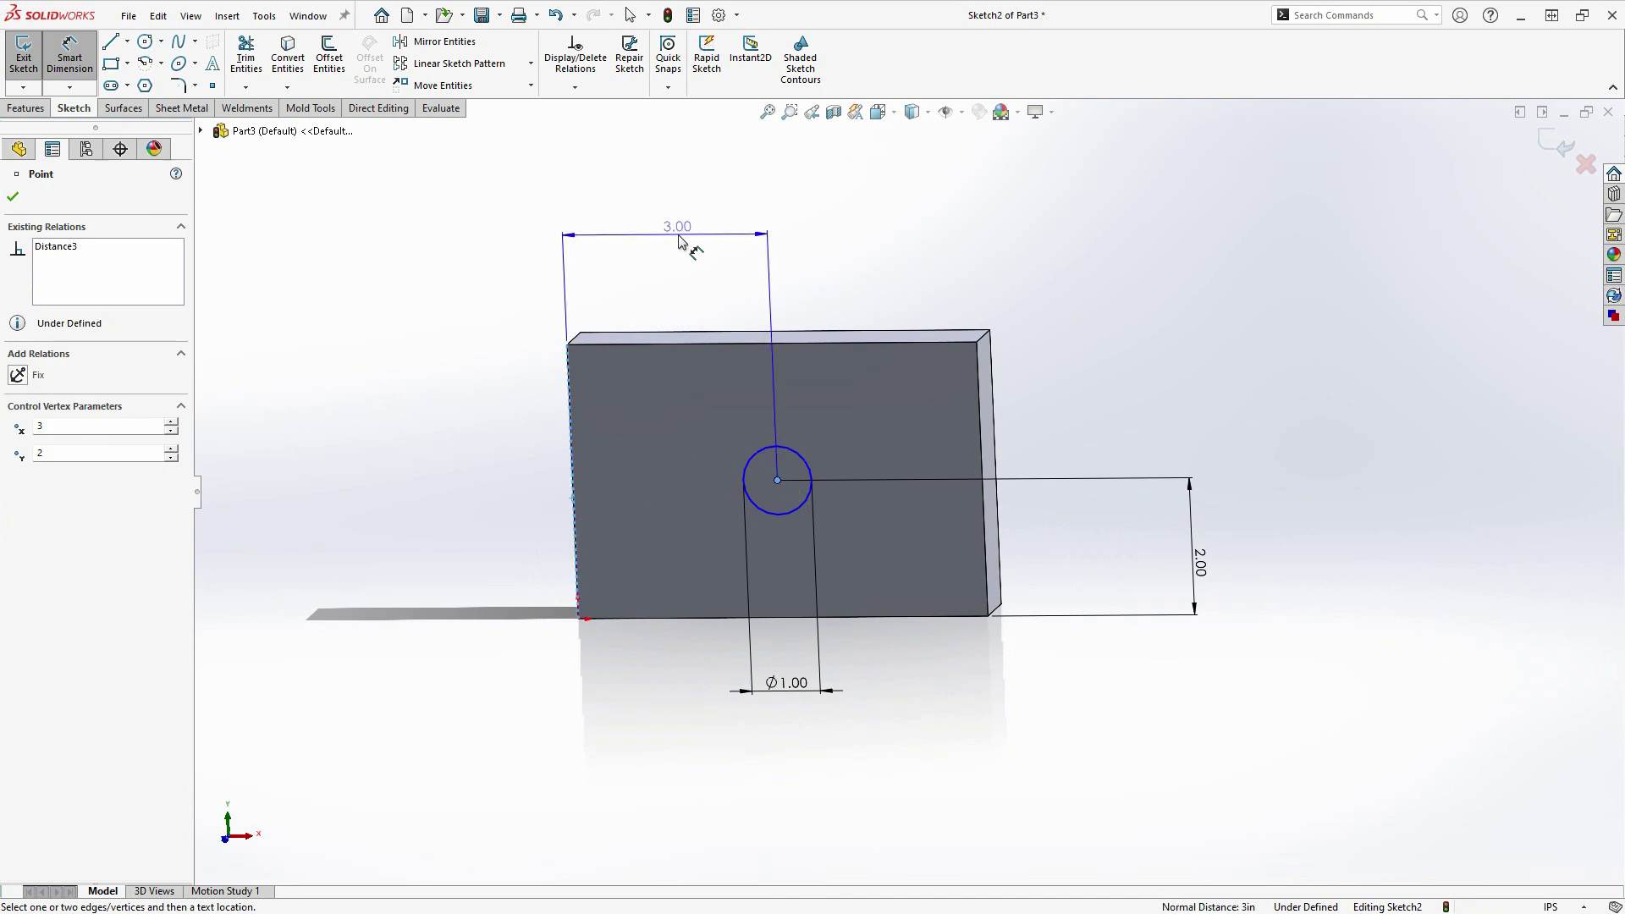
left_click(678, 241)
left_click(606, 215)
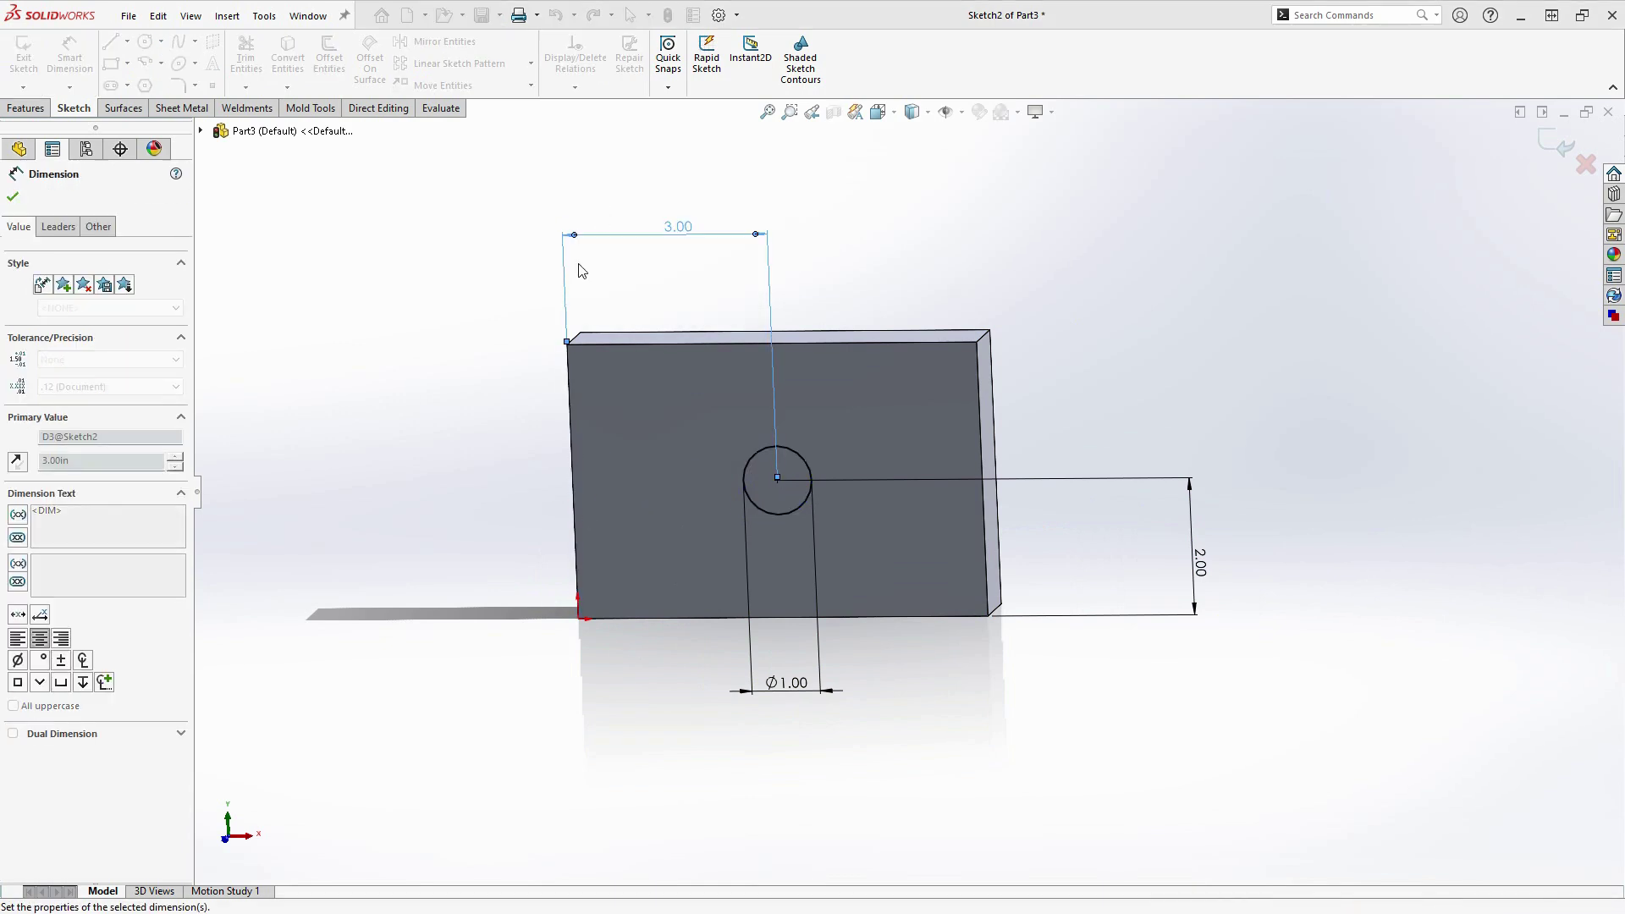
right_click(413, 418)
left_click(453, 474)
mouse_move(481, 608)
middle_mouse_down()
mouse_move(500, 608)
mouse_move(470, 601)
mouse_move(486, 580)
mouse_move(505, 593)
middle_mouse_up()
- Exit the sketch and change the block's height to 7.00 and width to 8.00
left_click(1561, 144)
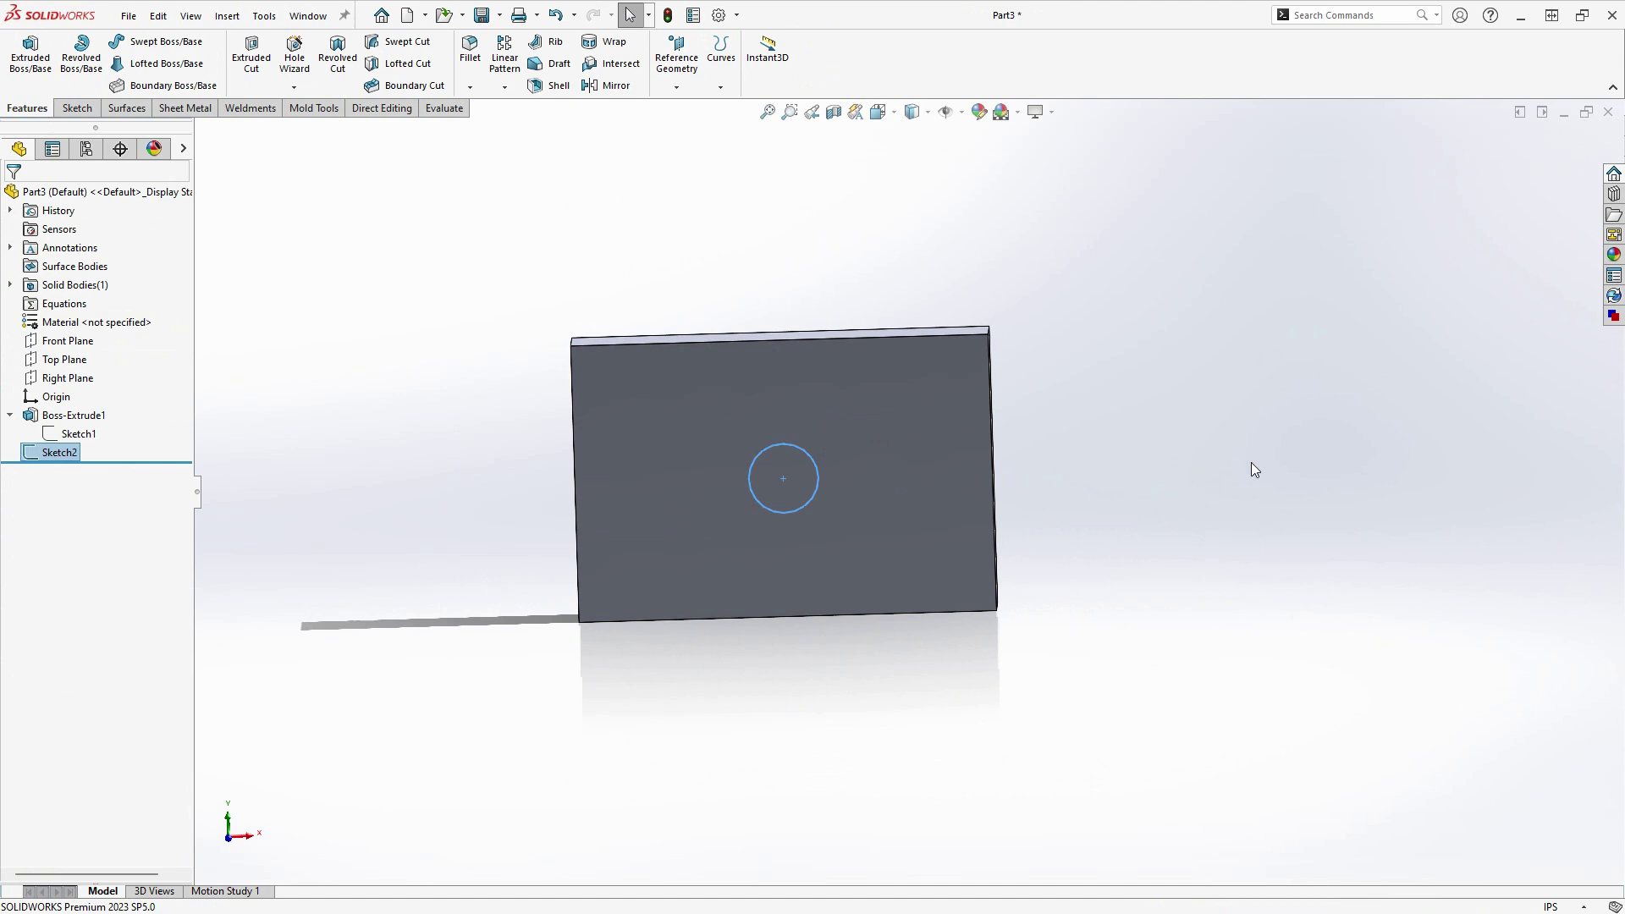
left_click(969, 551)
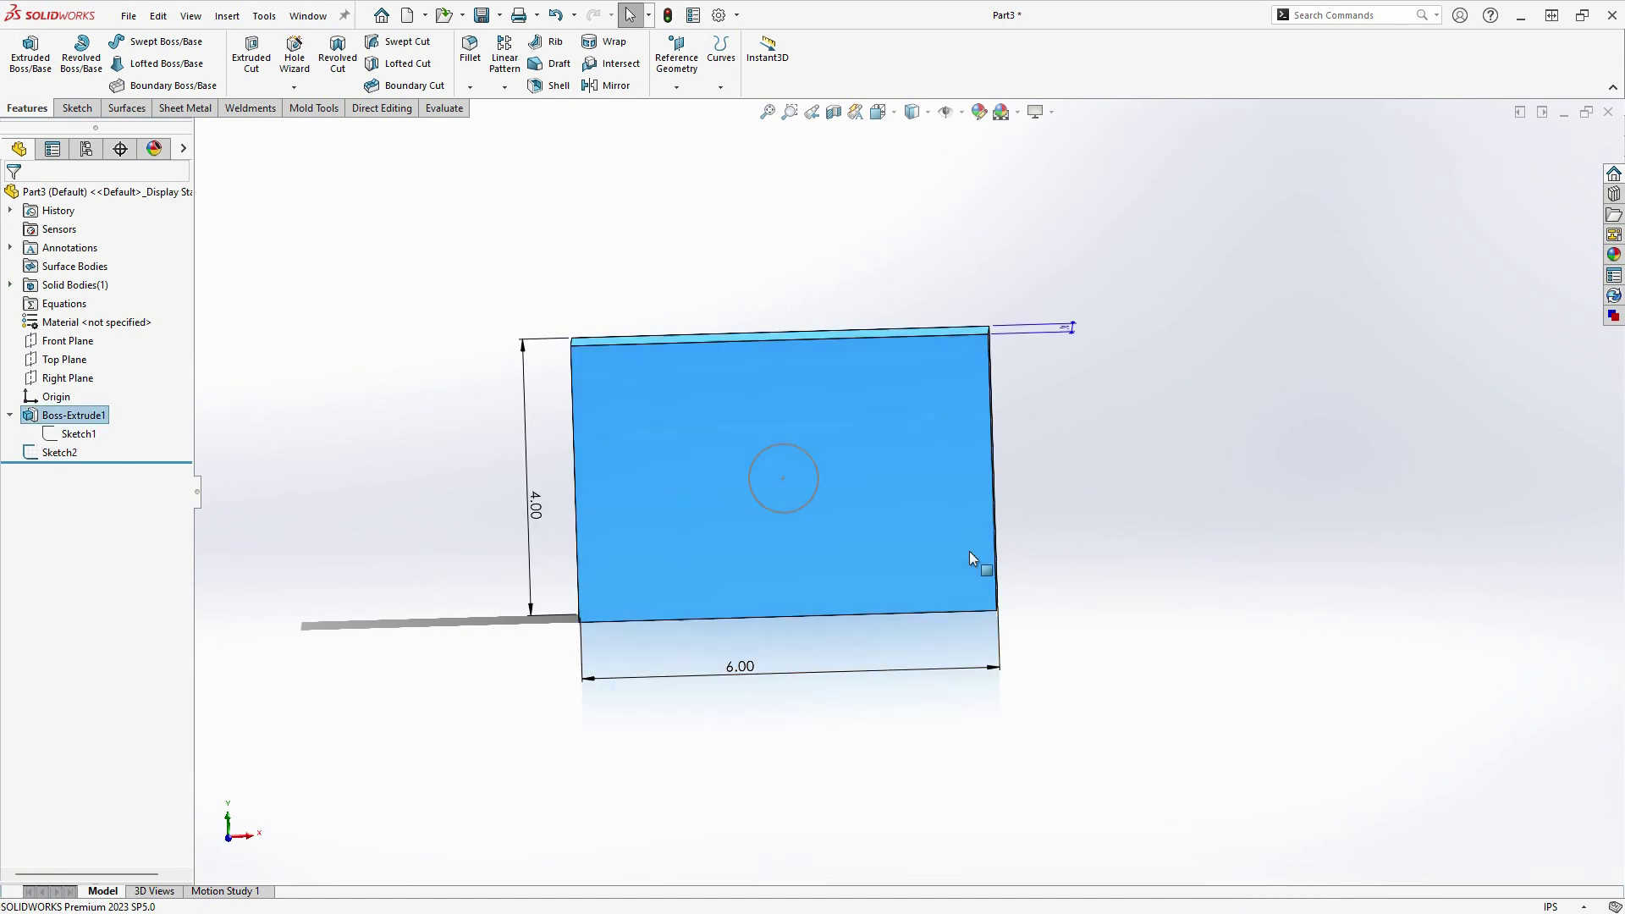
middle_click_drag(968, 551, 950, 752)
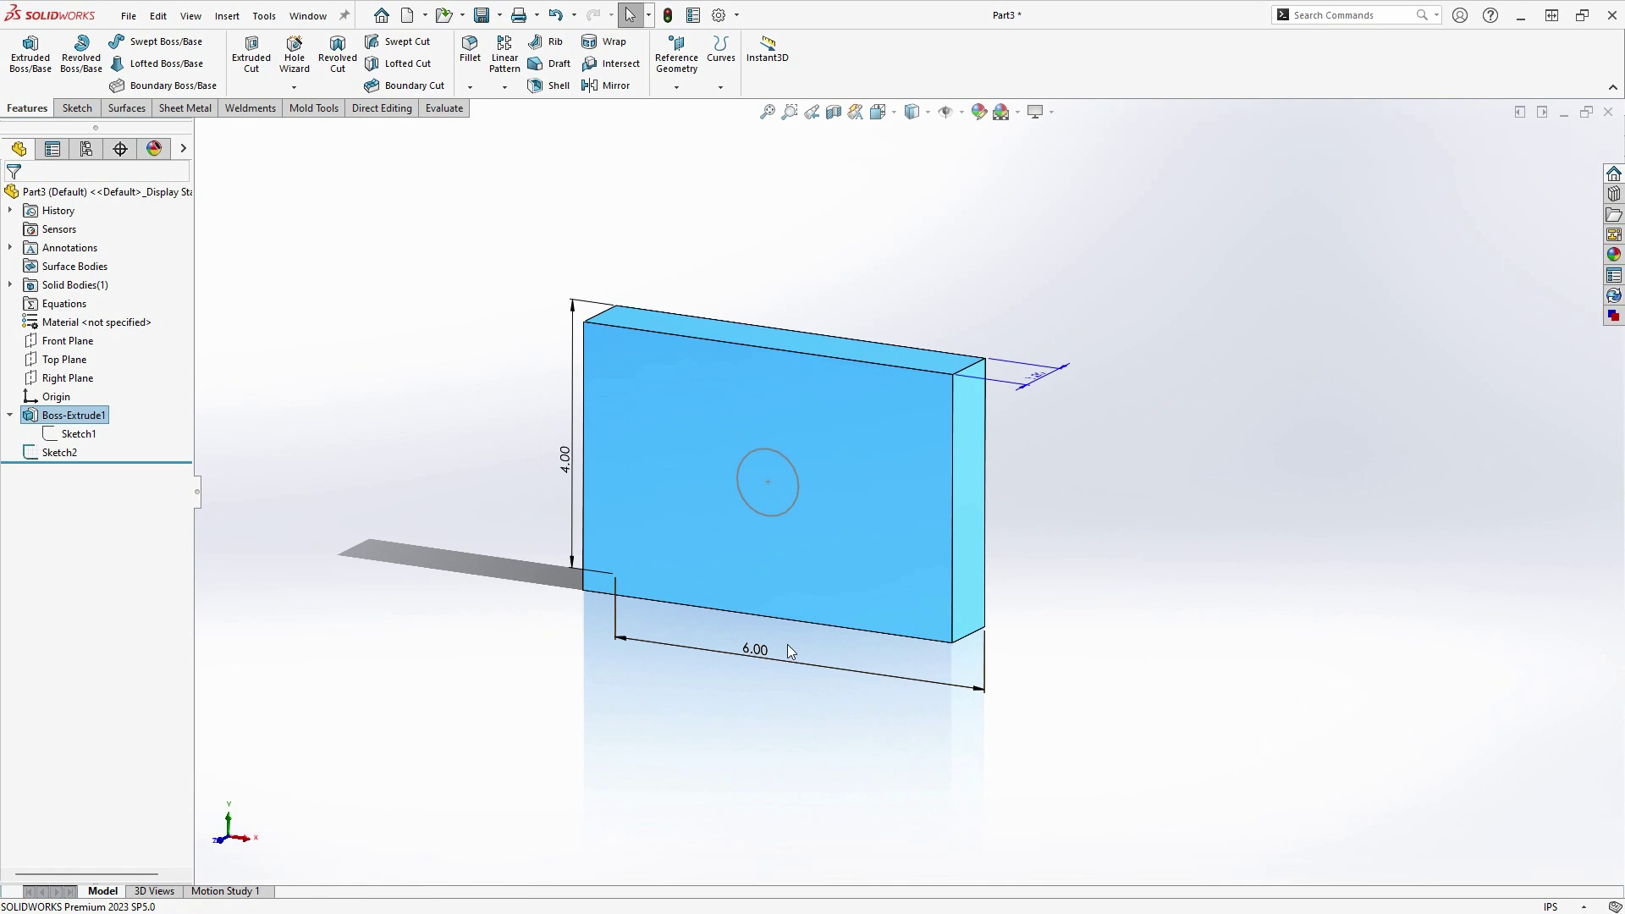
double_click(565, 460)
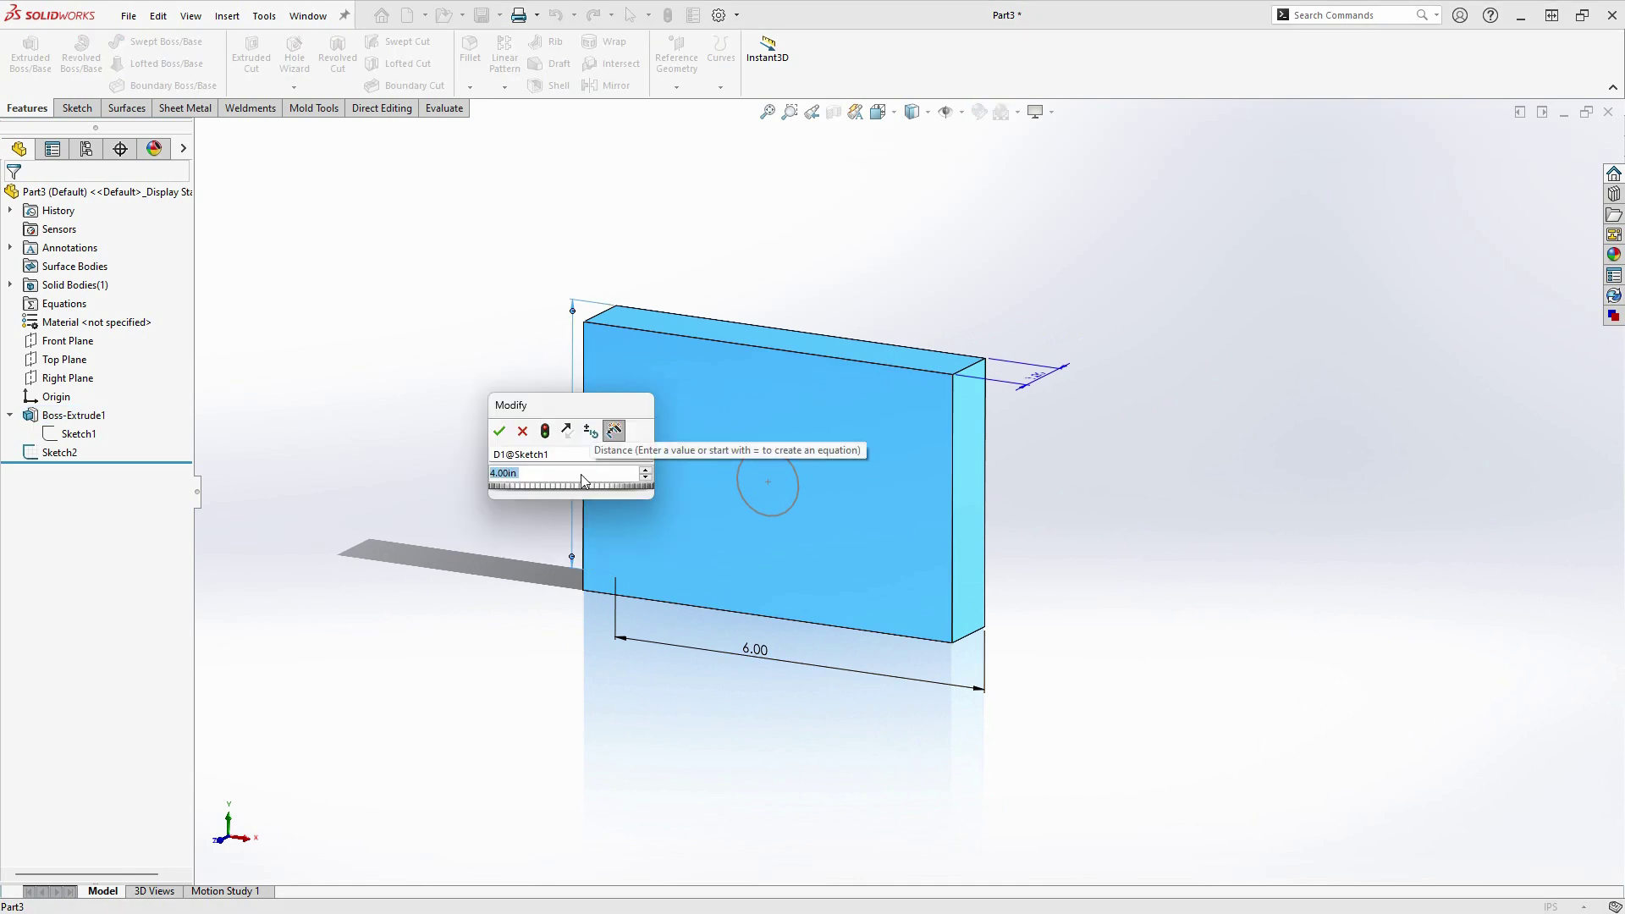
type("7")
key("Return")
double_click(718, 664)
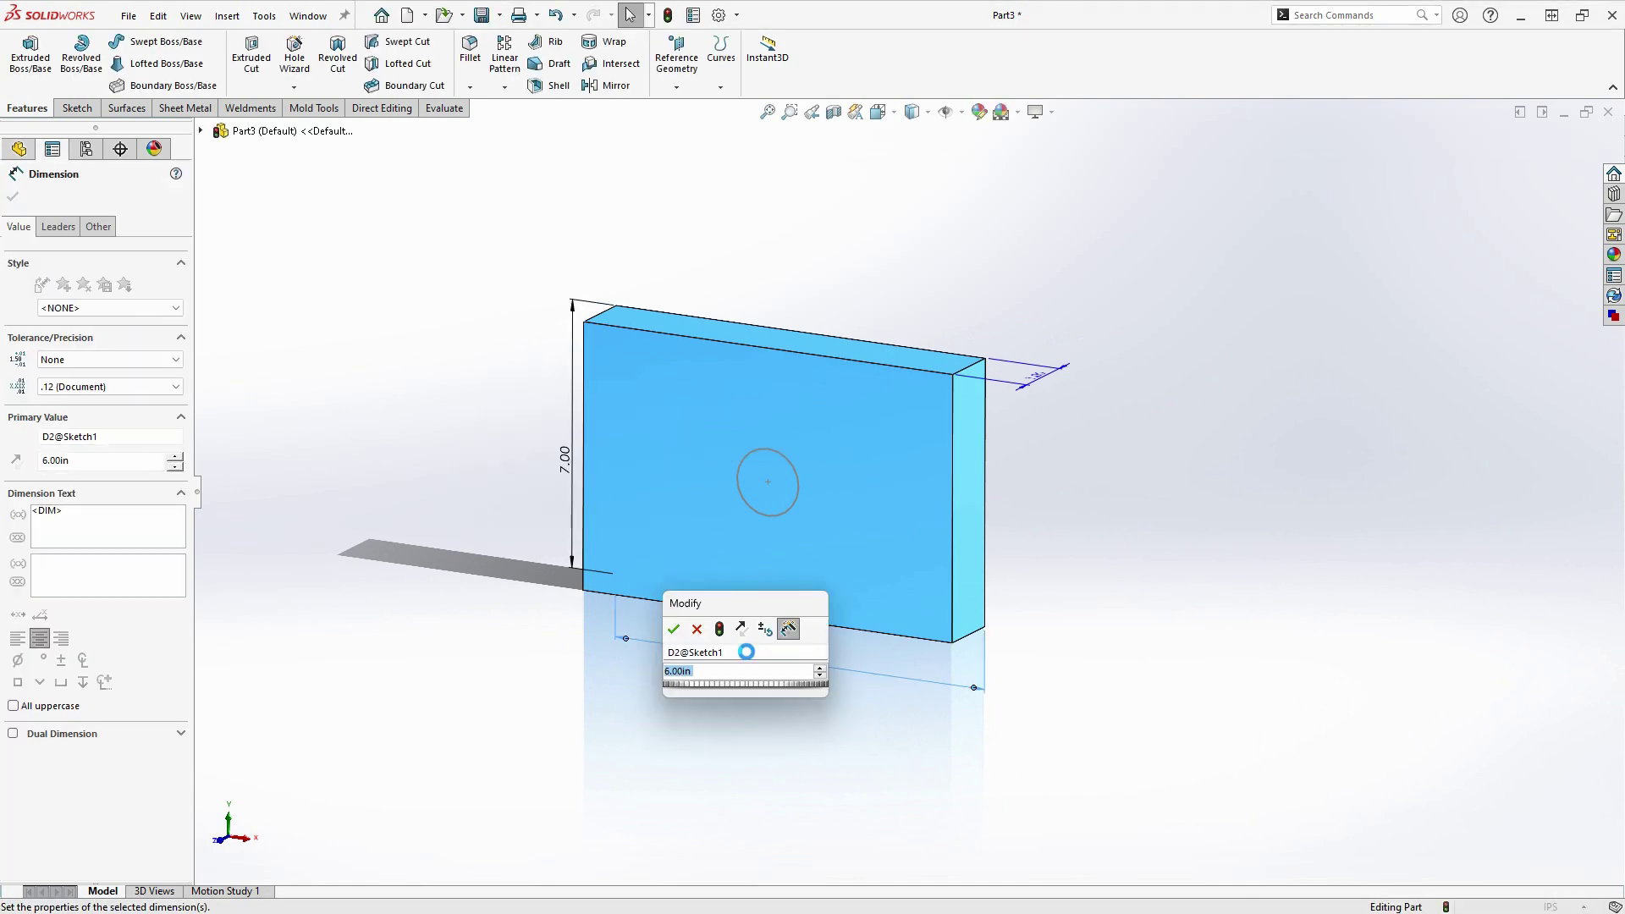
type("8")
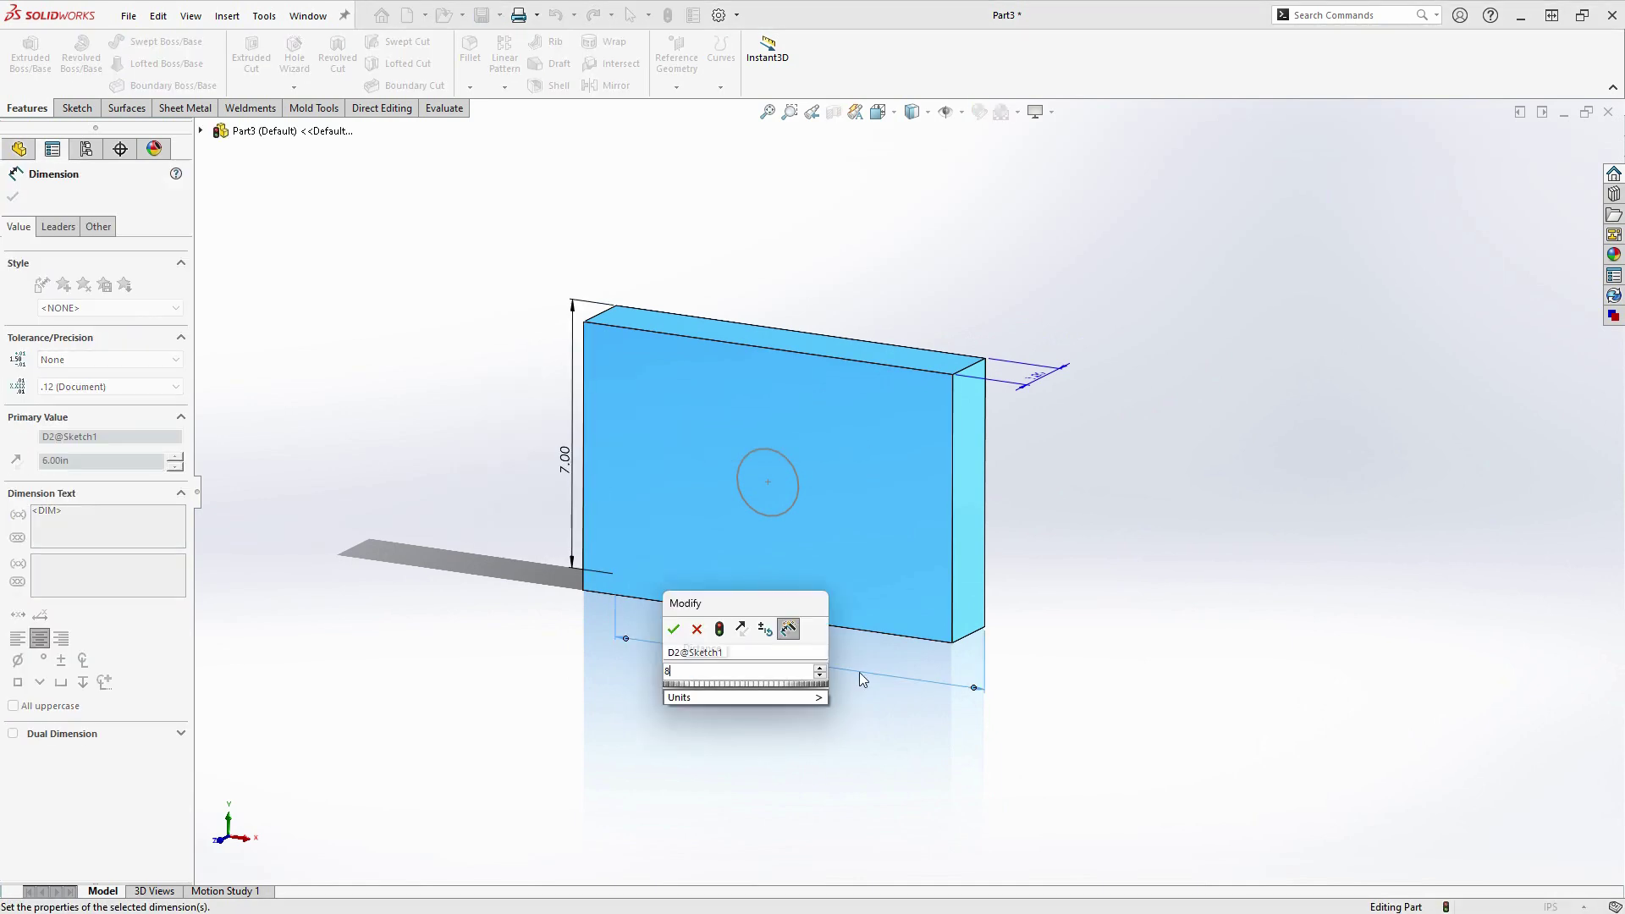
left_click(674, 629)
- Rebuild, view the resized block from the front, then undo both changes back to 4.00 by 6.00
left_click(669, 24)
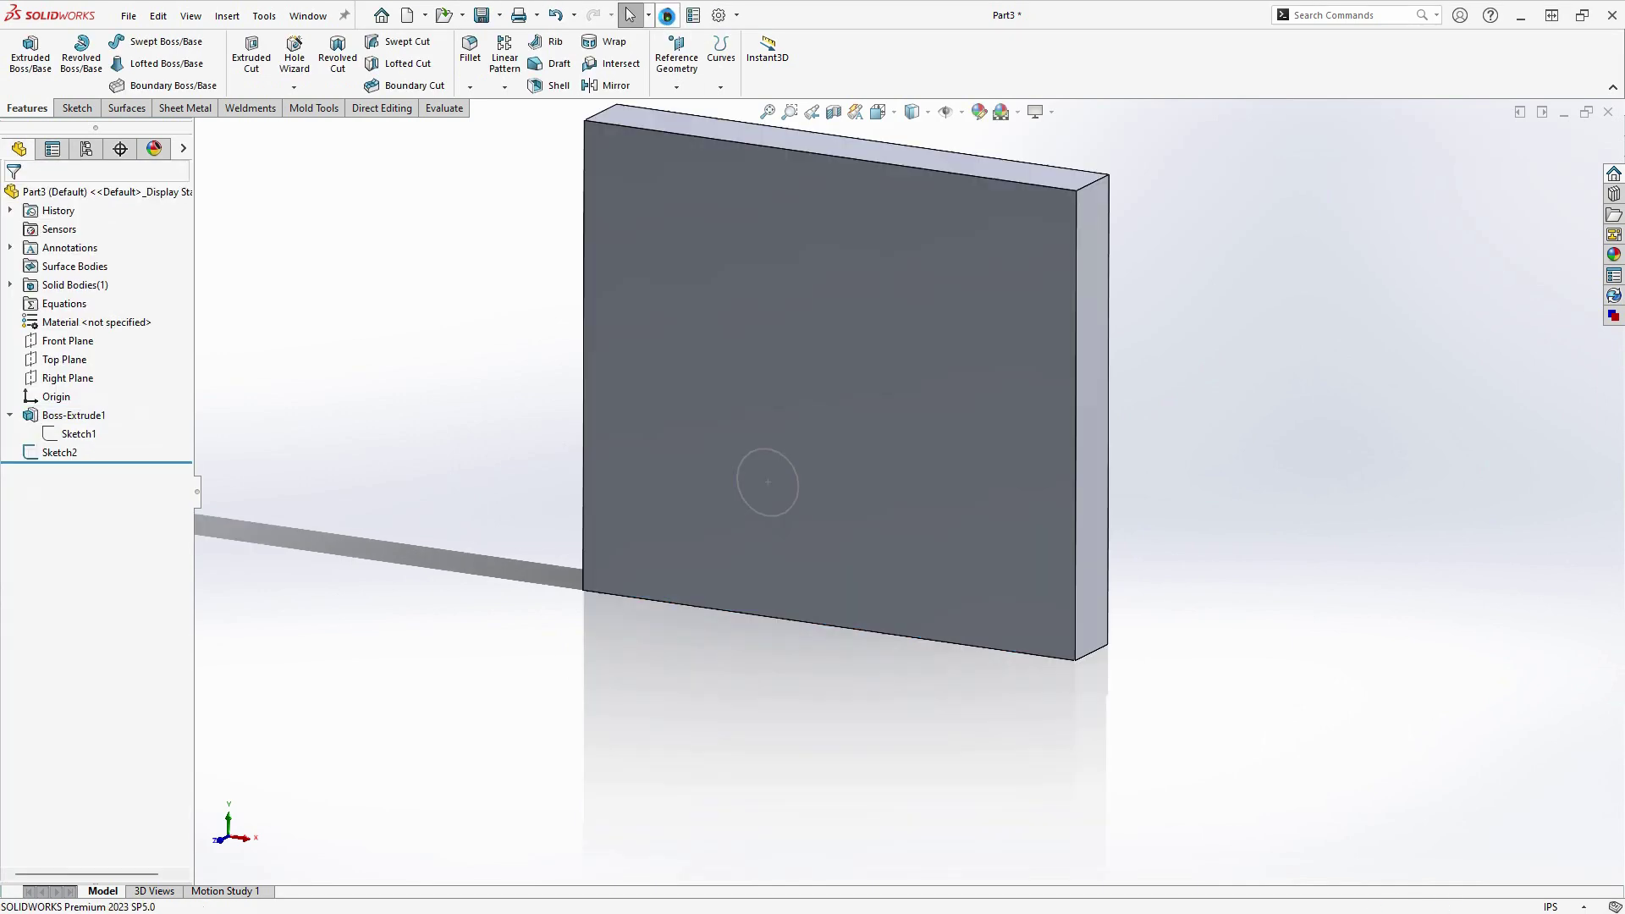
mouse_move(1180, 544)
middle_mouse_down()
mouse_move(943, 592)
mouse_move(974, 583)
middle_mouse_up()
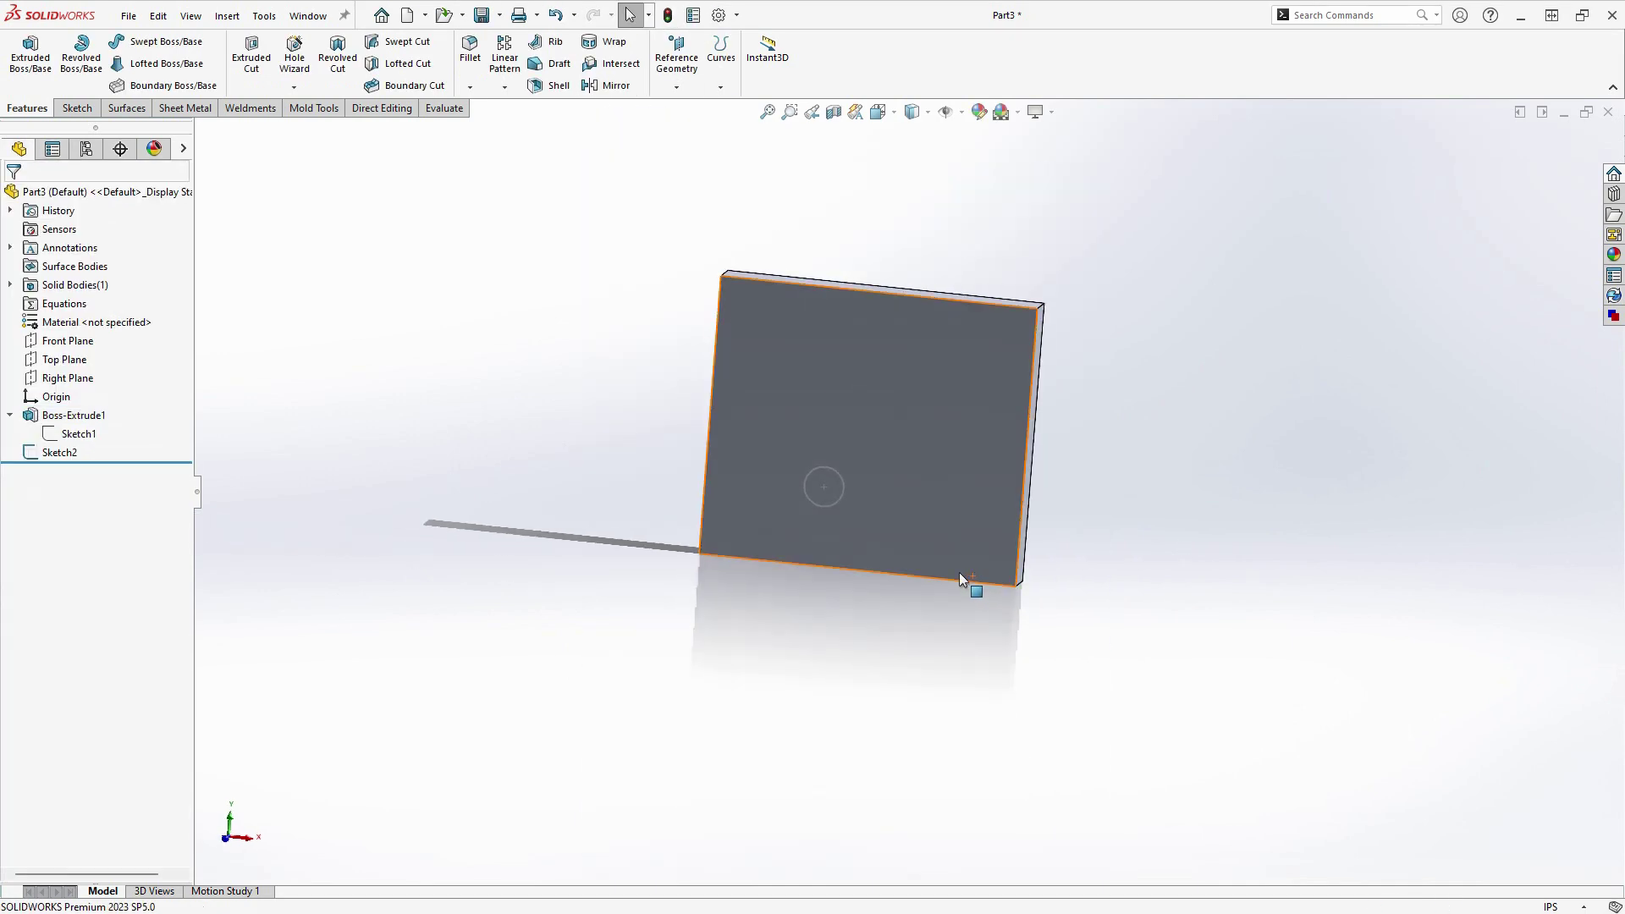
key("space")
left_click(748, 581)
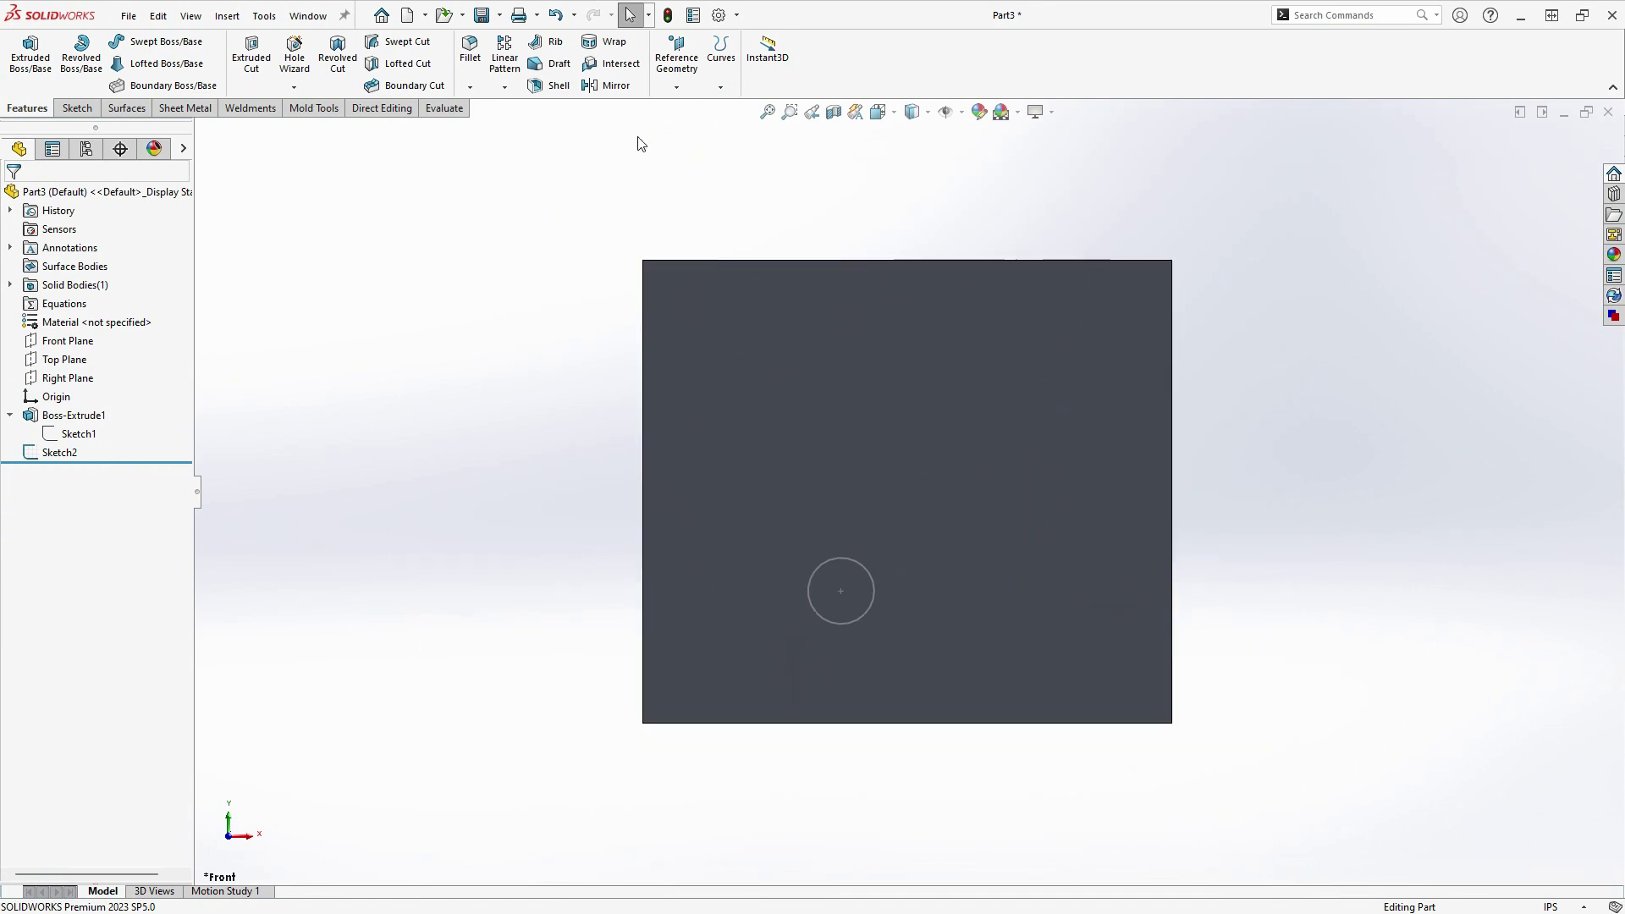
left_click(563, 19)
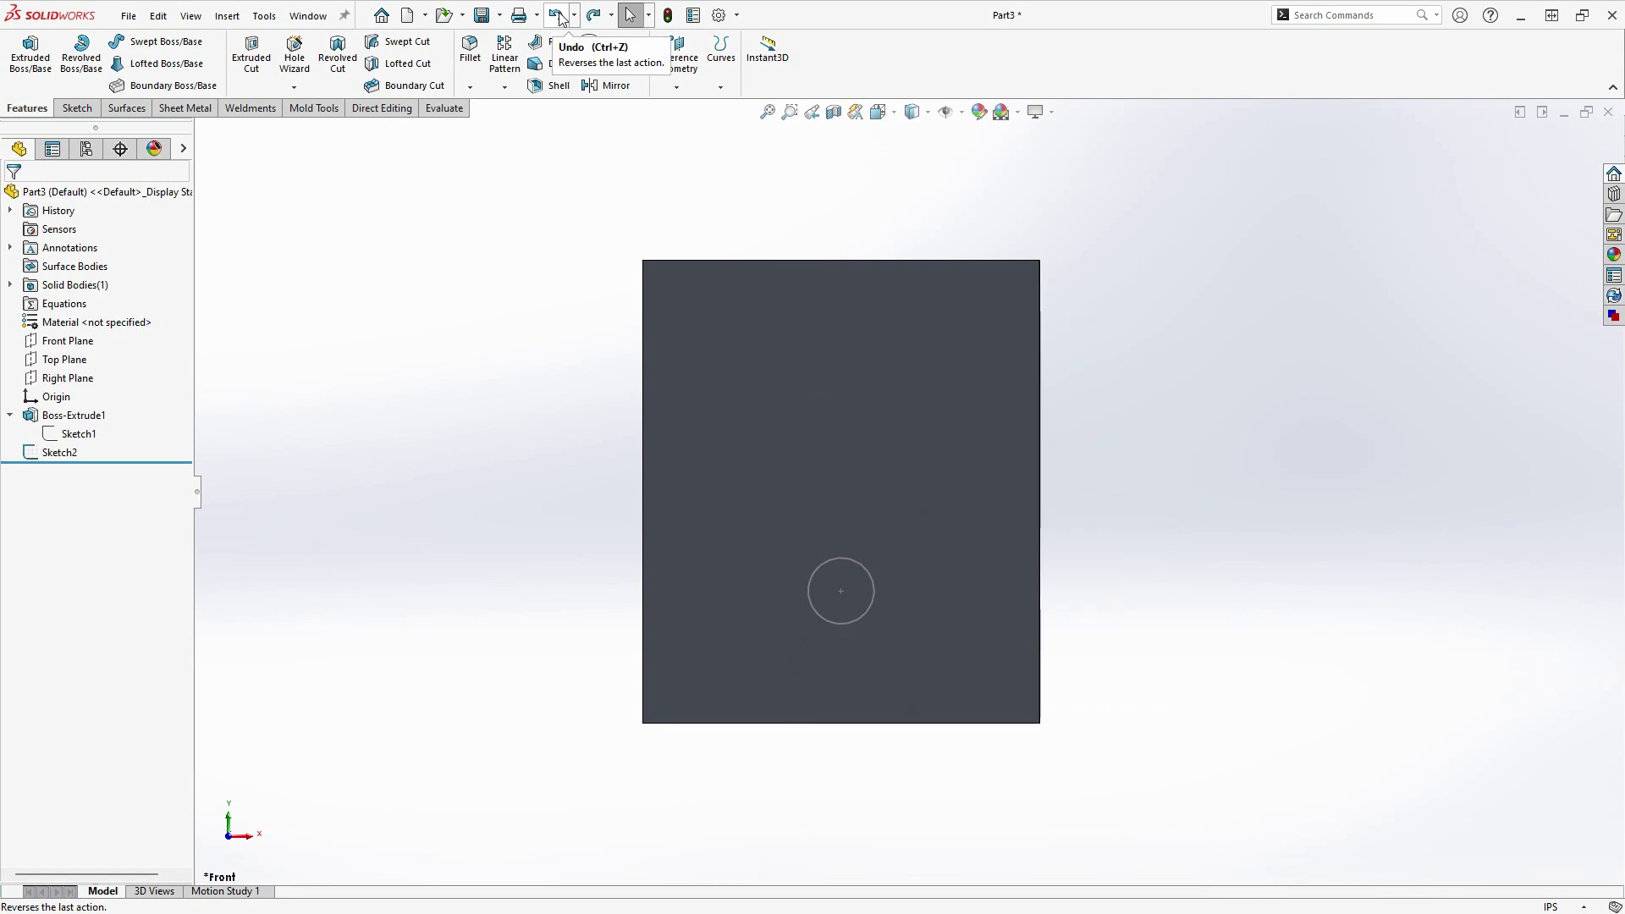
left_click(563, 19)
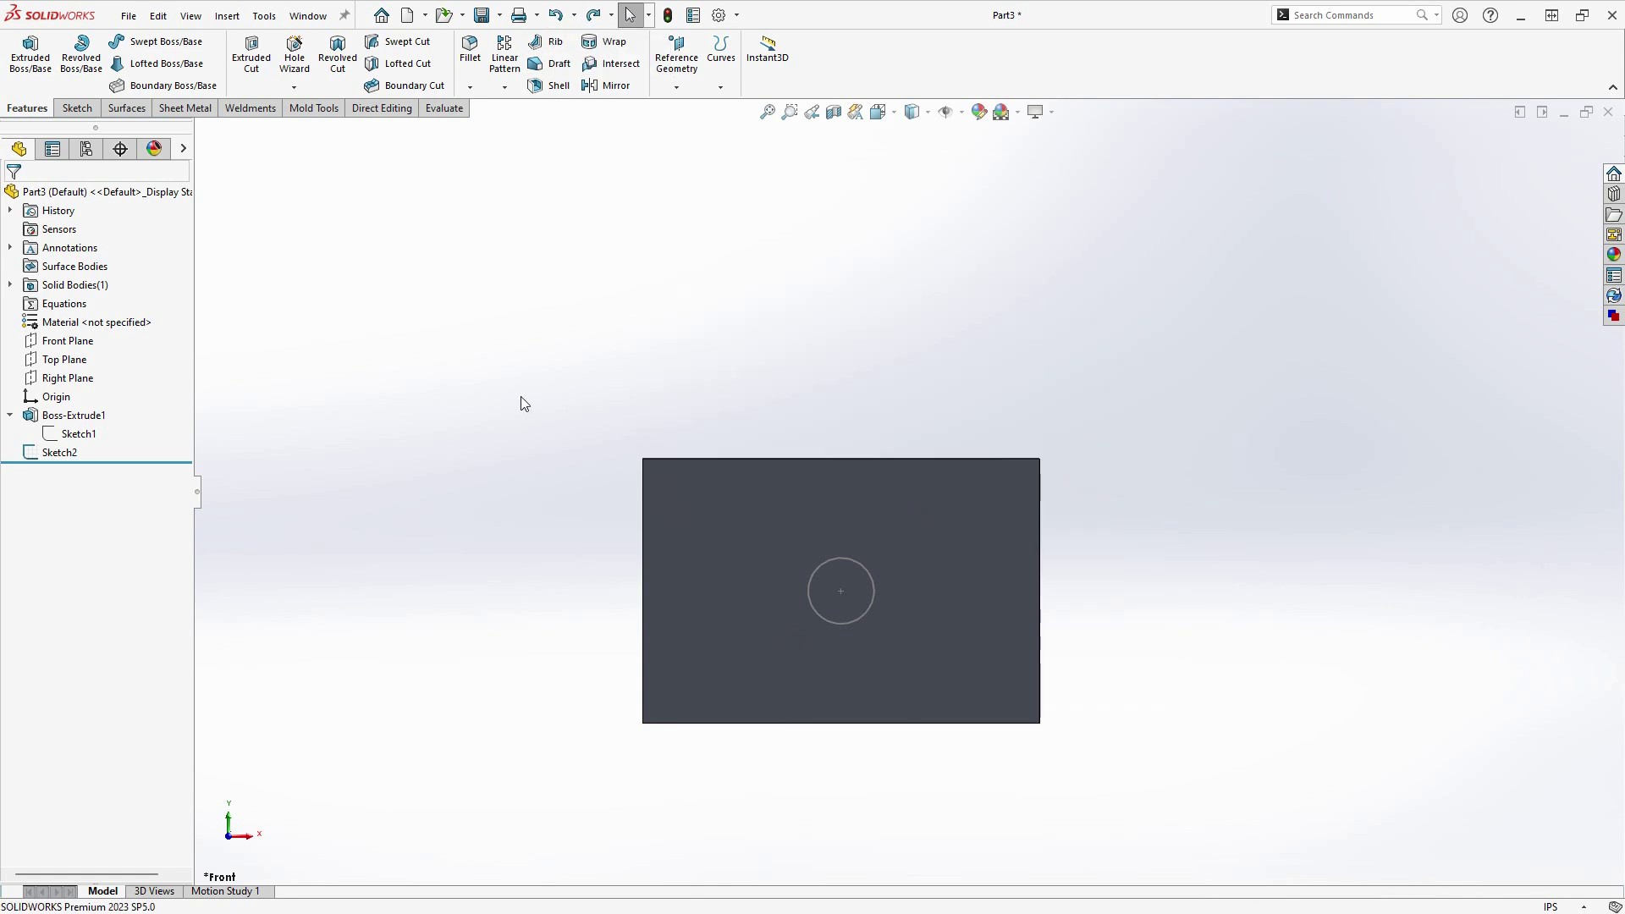
- Delete the circle's 2.00 and 3.00 dimensions and drag the circle off centre
right_click(60, 452)
left_click(91, 408)
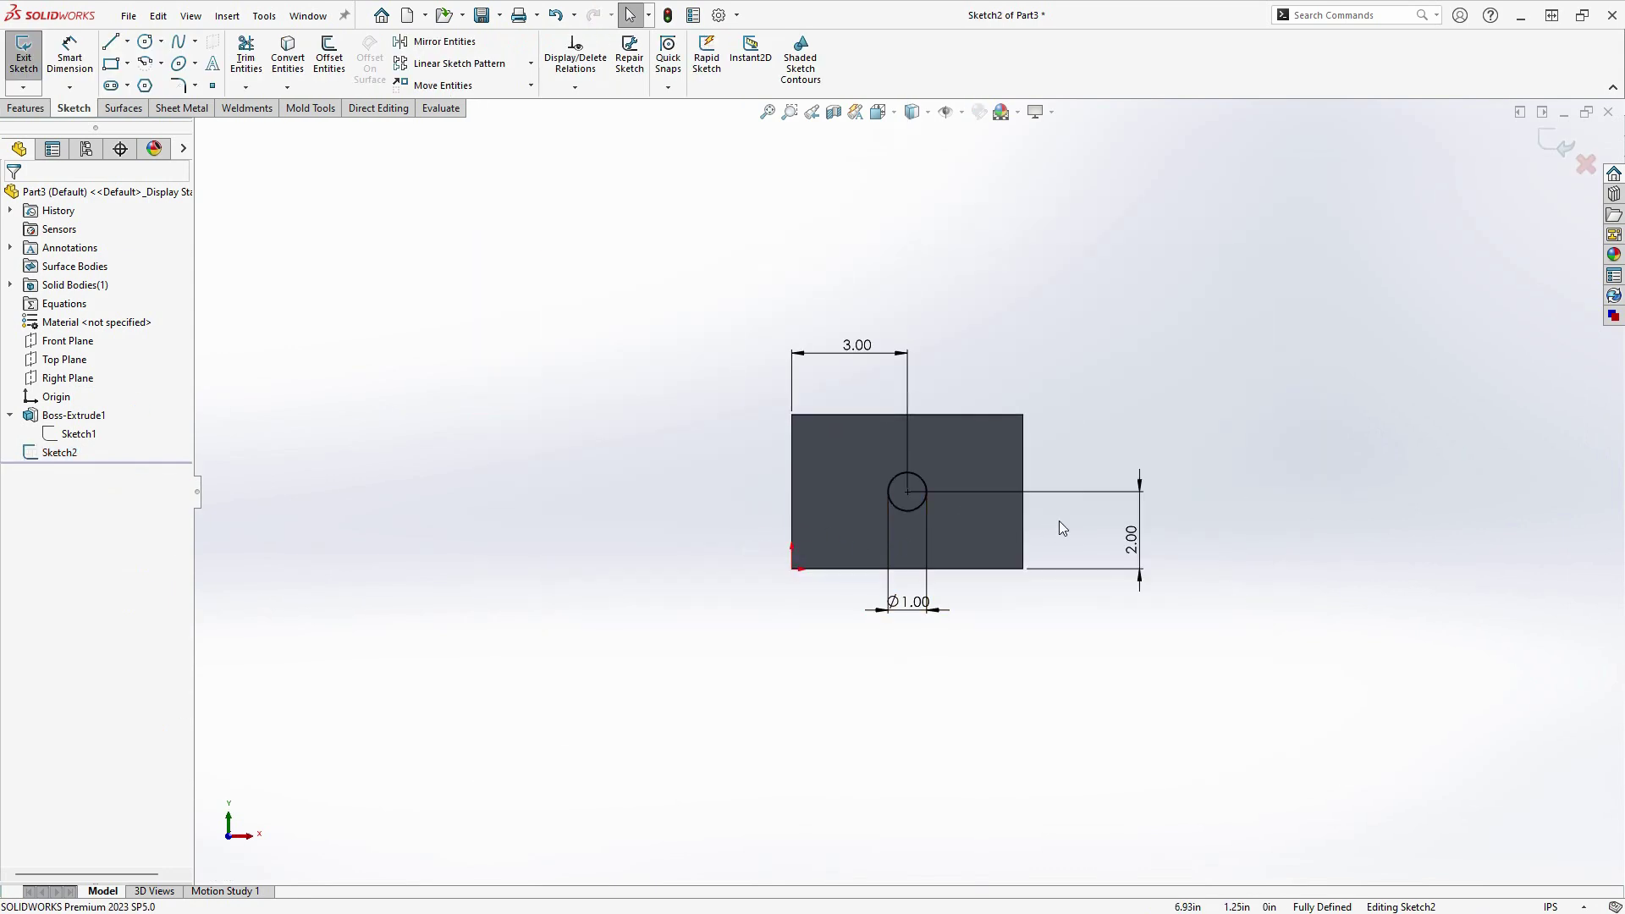
left_click(1091, 492)
key("Delete")
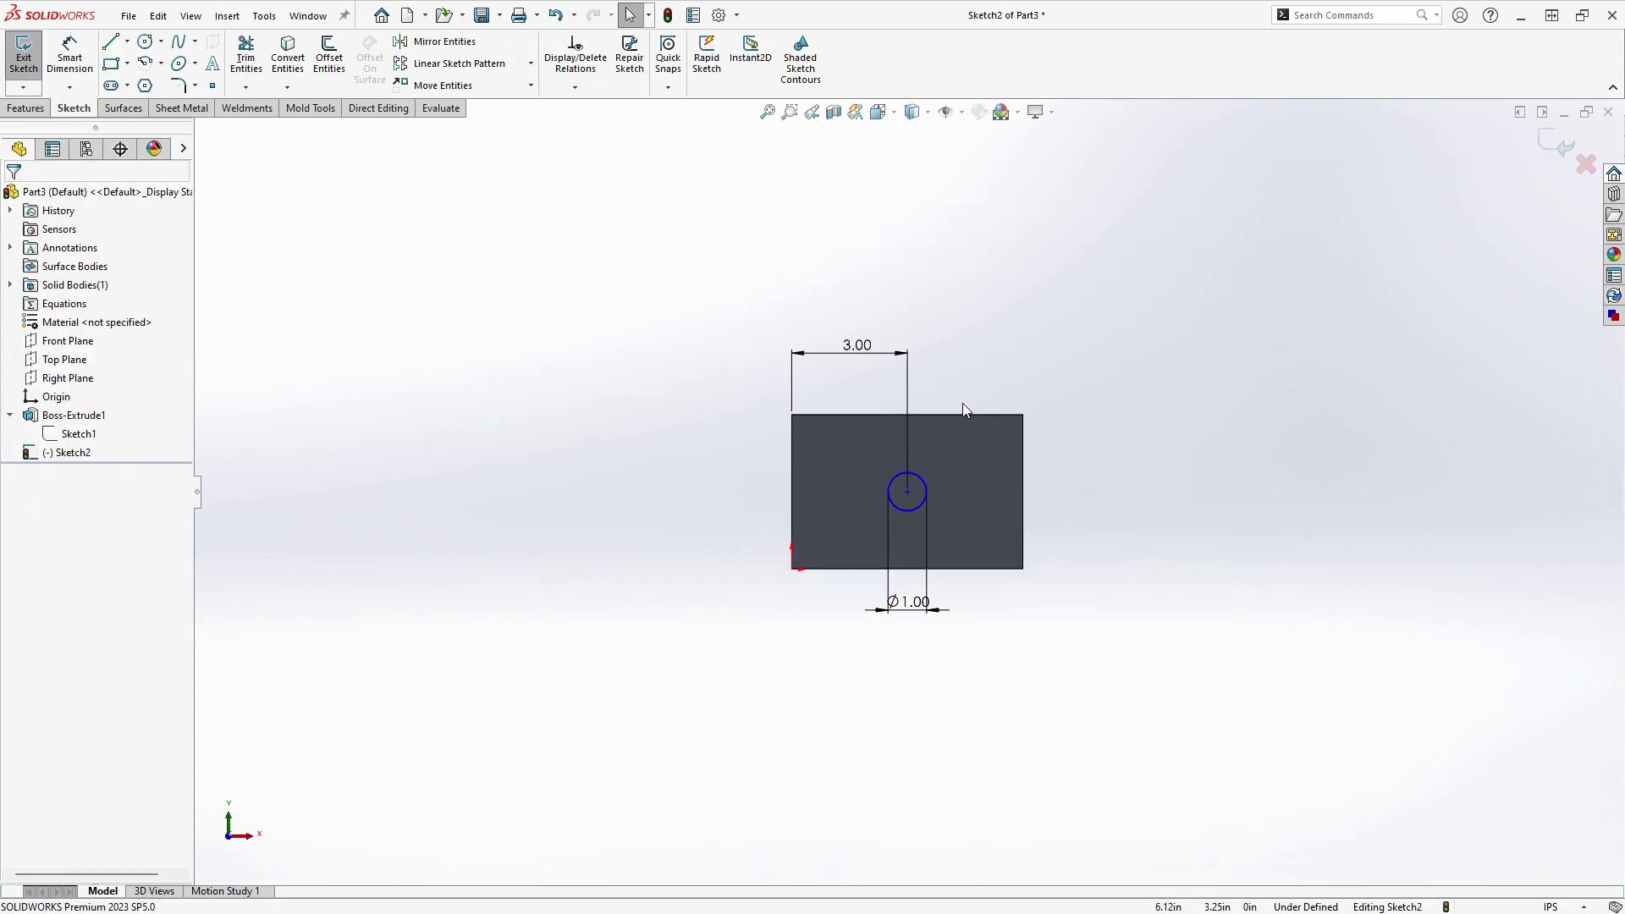
left_click(909, 378)
key("Delete")
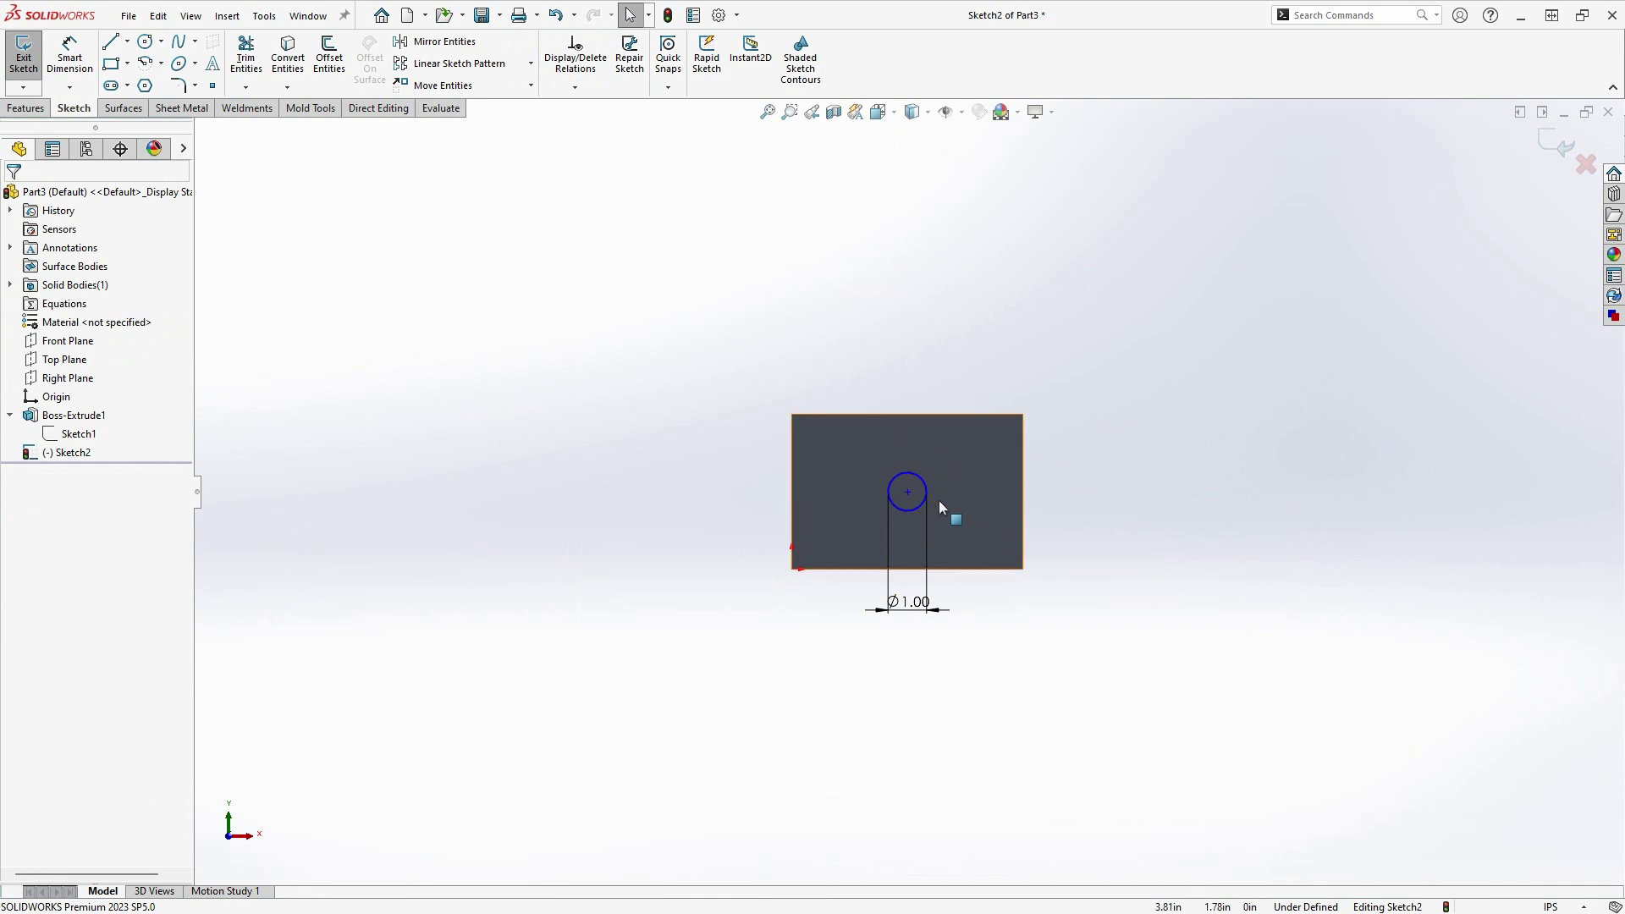
left_click_drag(909, 489, 833, 534)
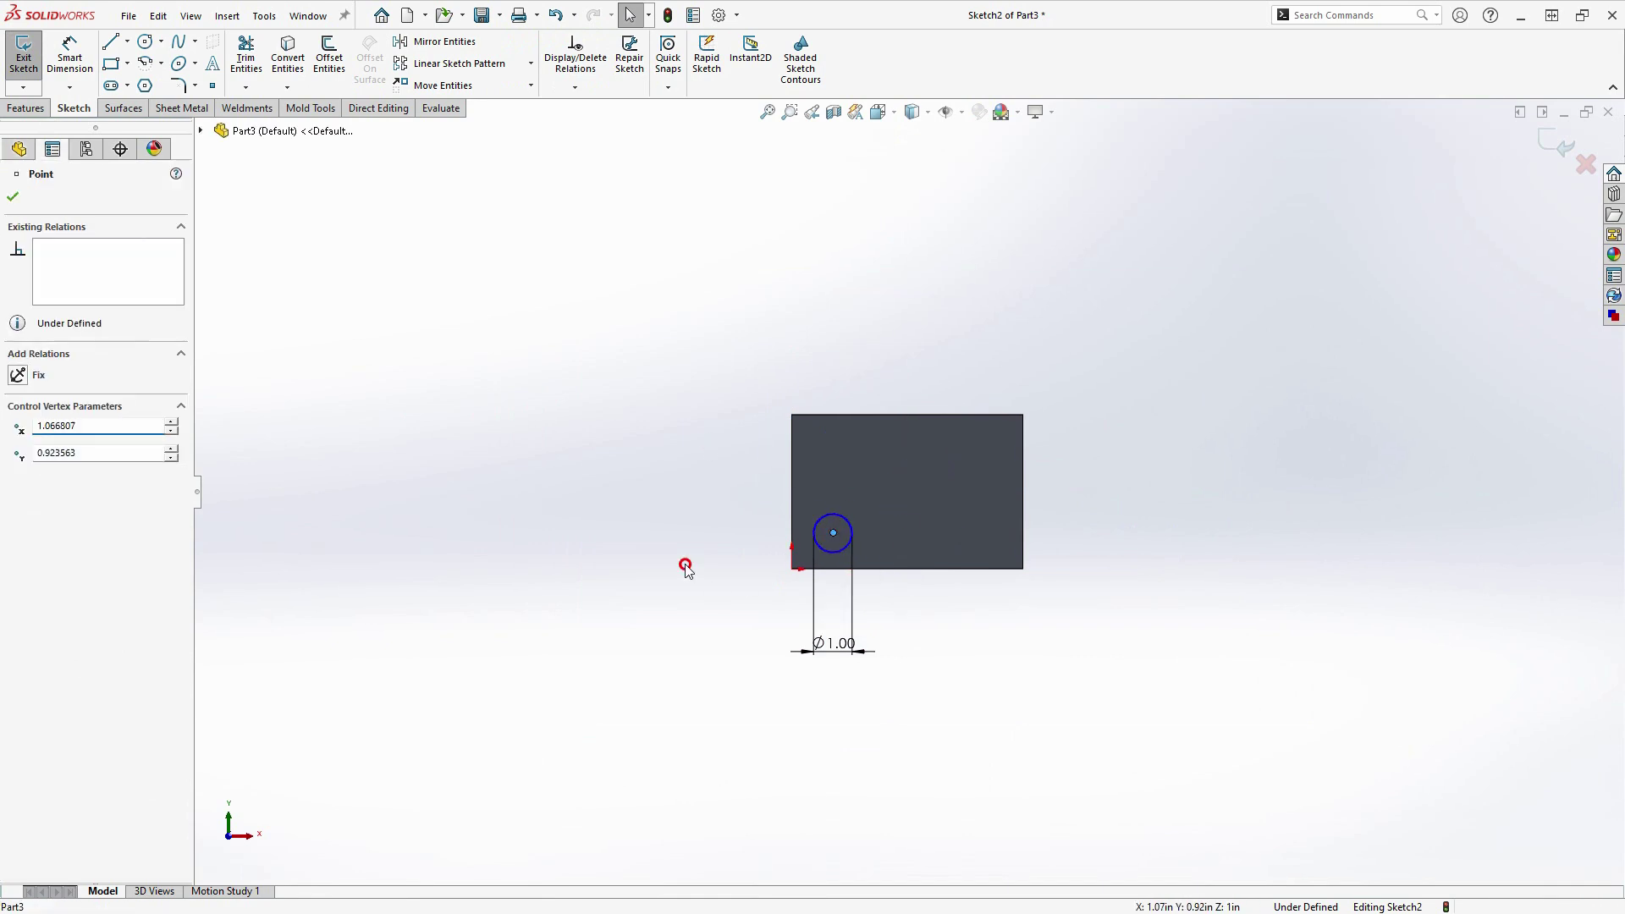
left_click(696, 558)
- Draw a diagonal centerline from the block's top-left to bottom-right corner
scroll(966, 506, "down", 2)
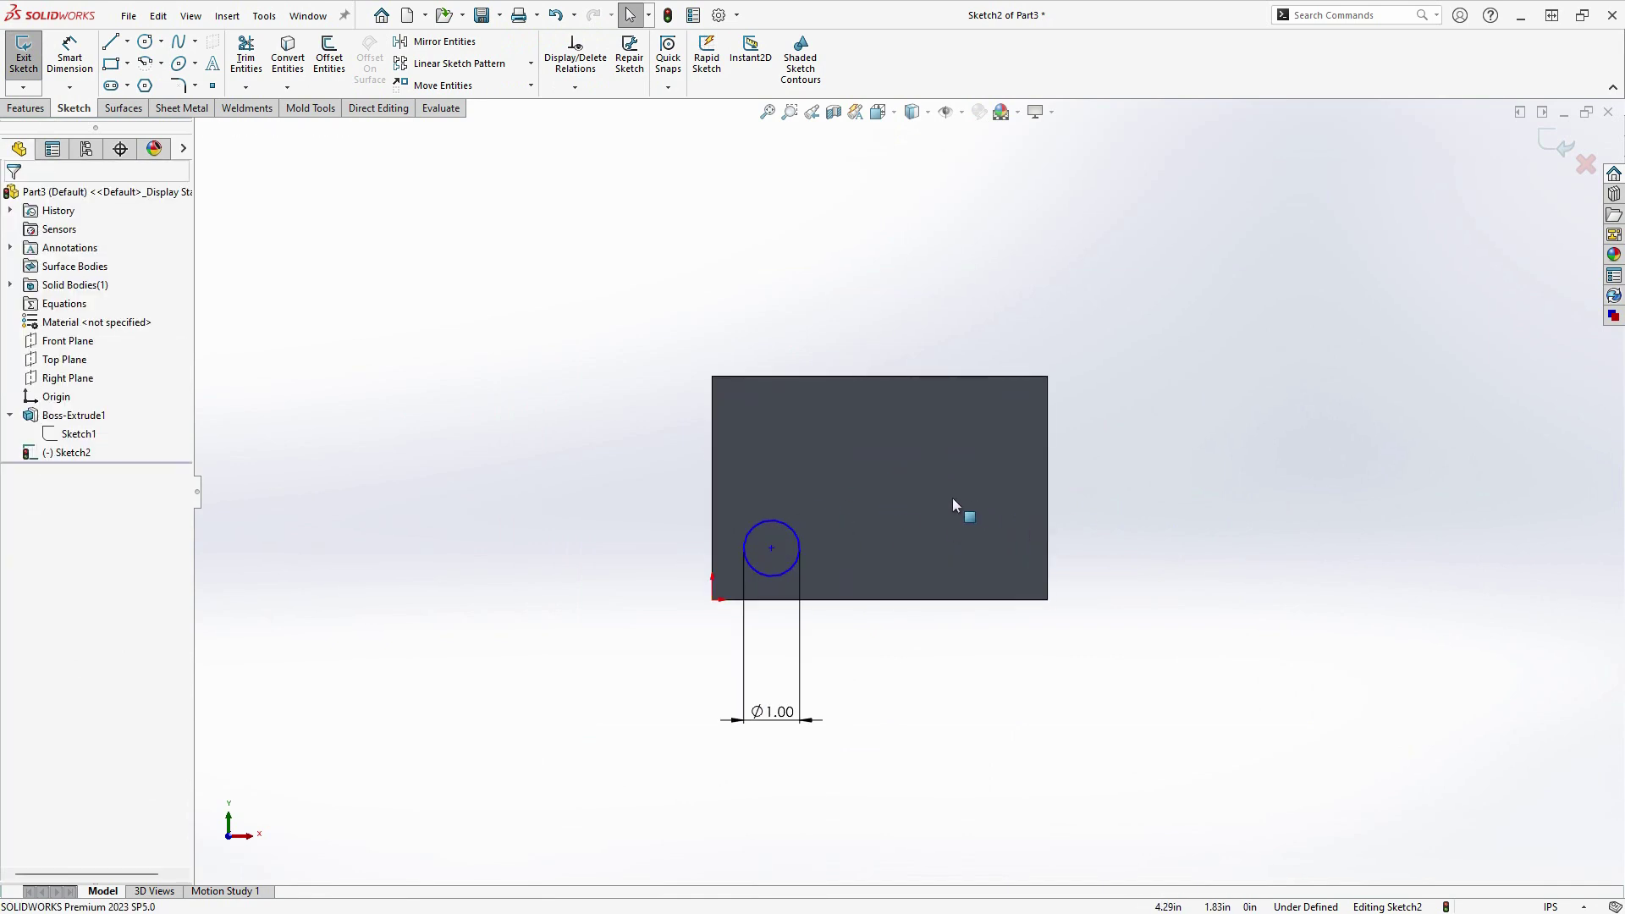
left_click(127, 40)
left_click(133, 83)
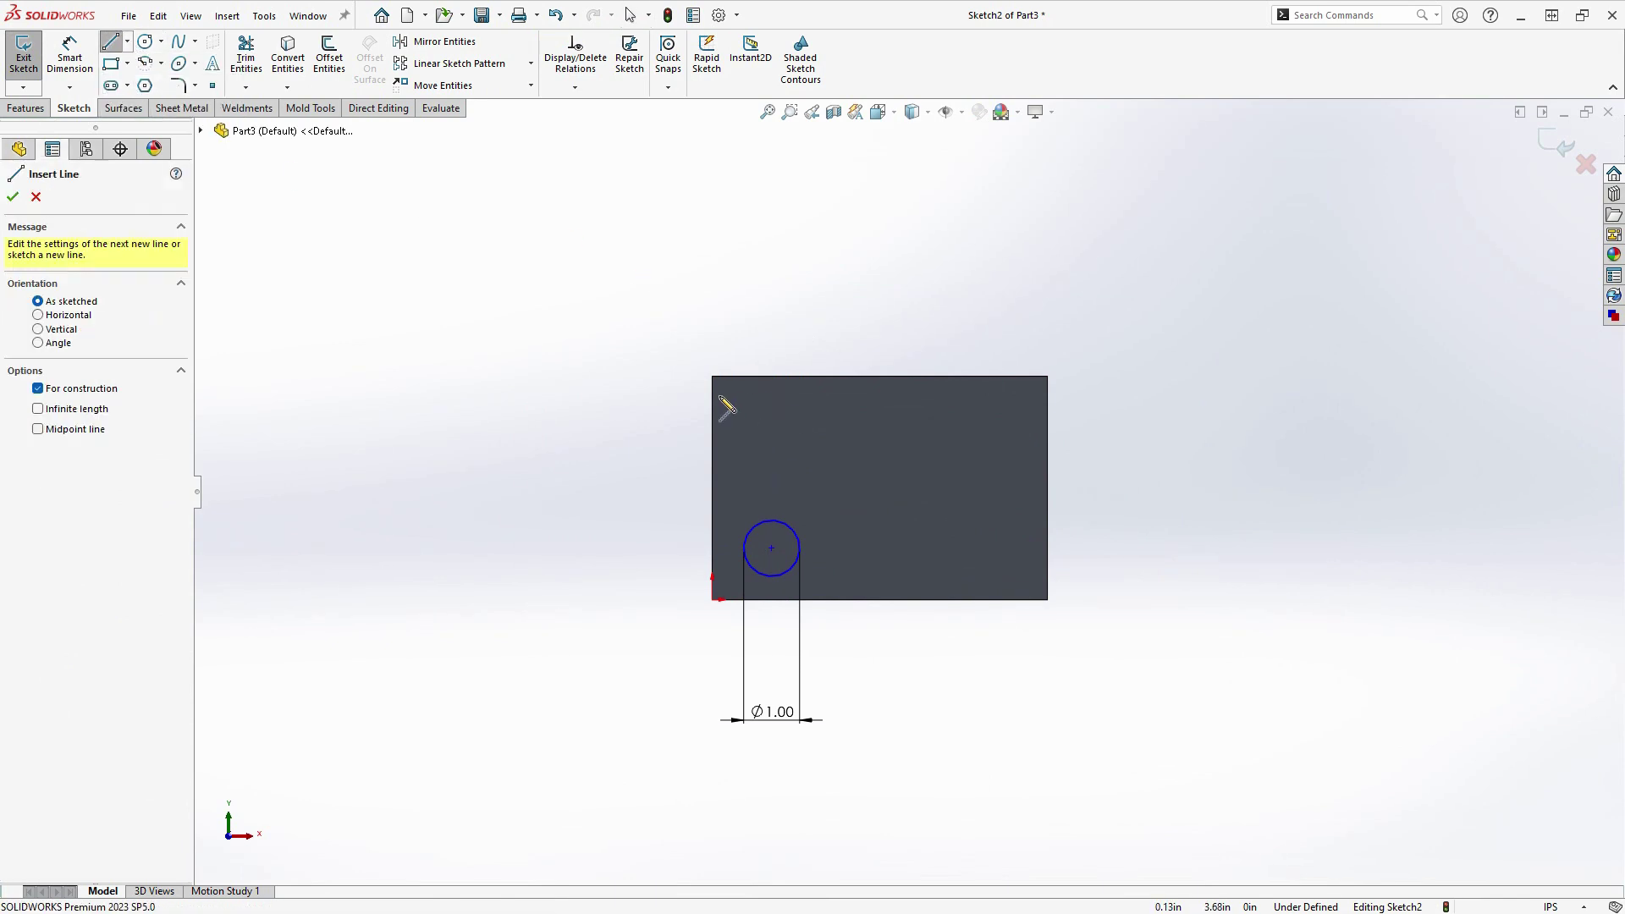
mouse_move(714, 378)
left_mouse_down()
mouse_move(1064, 609)
mouse_move(1049, 600)
left_mouse_up()
right_click(1139, 484)
left_click(1181, 504)
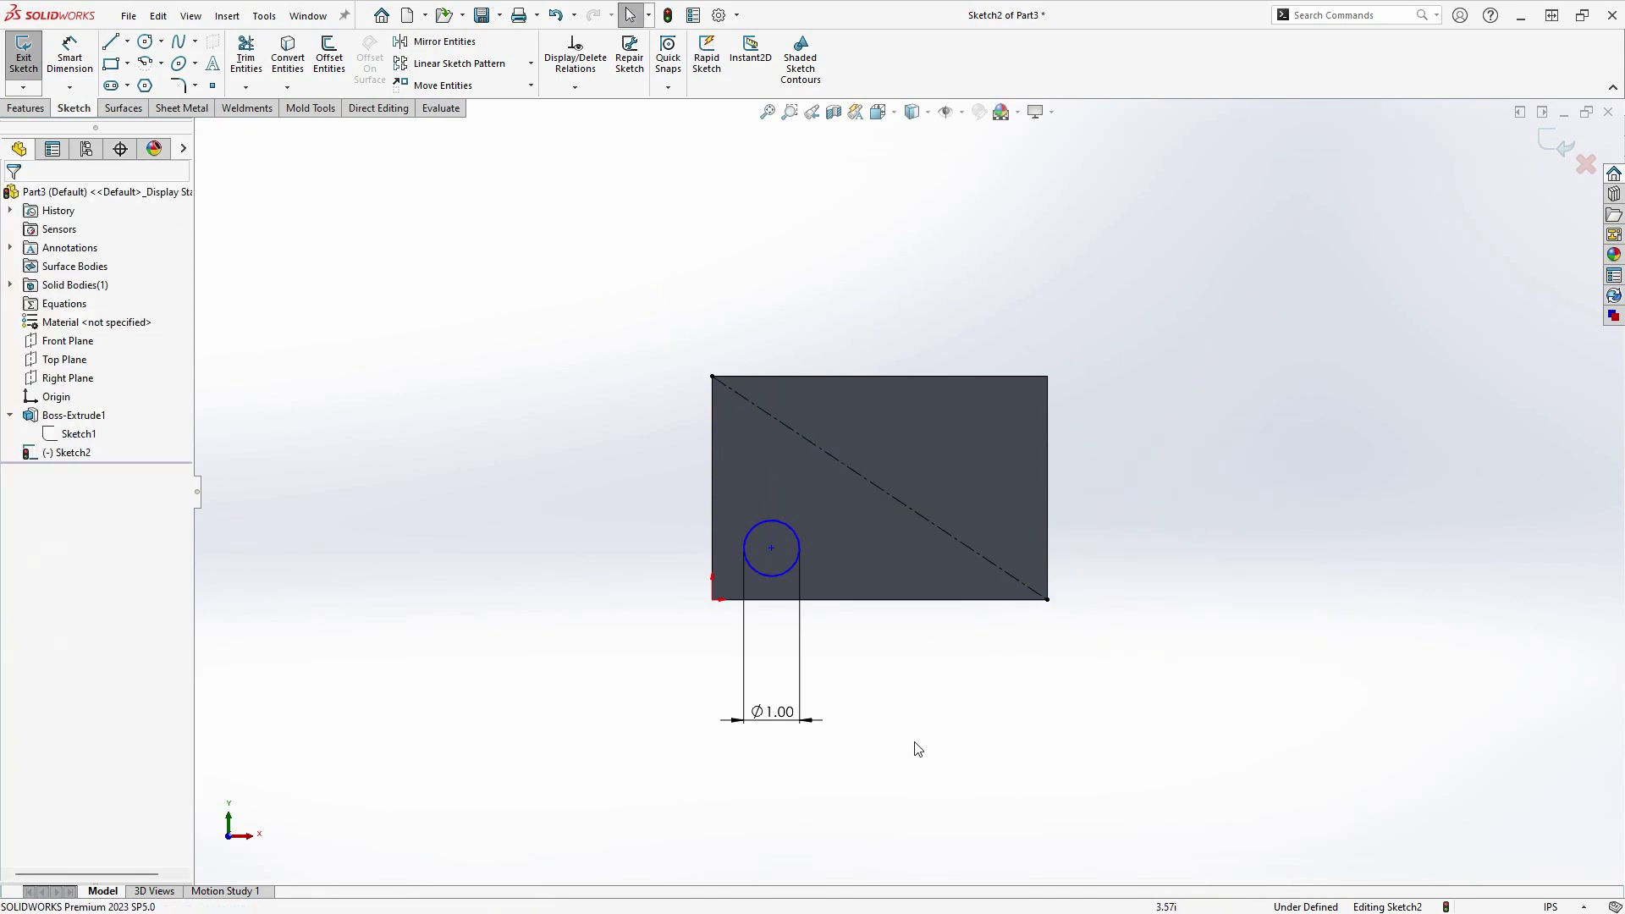
- Add a Midpoint relation between the circle's centre and the diagonal centerline
left_click(770, 547)
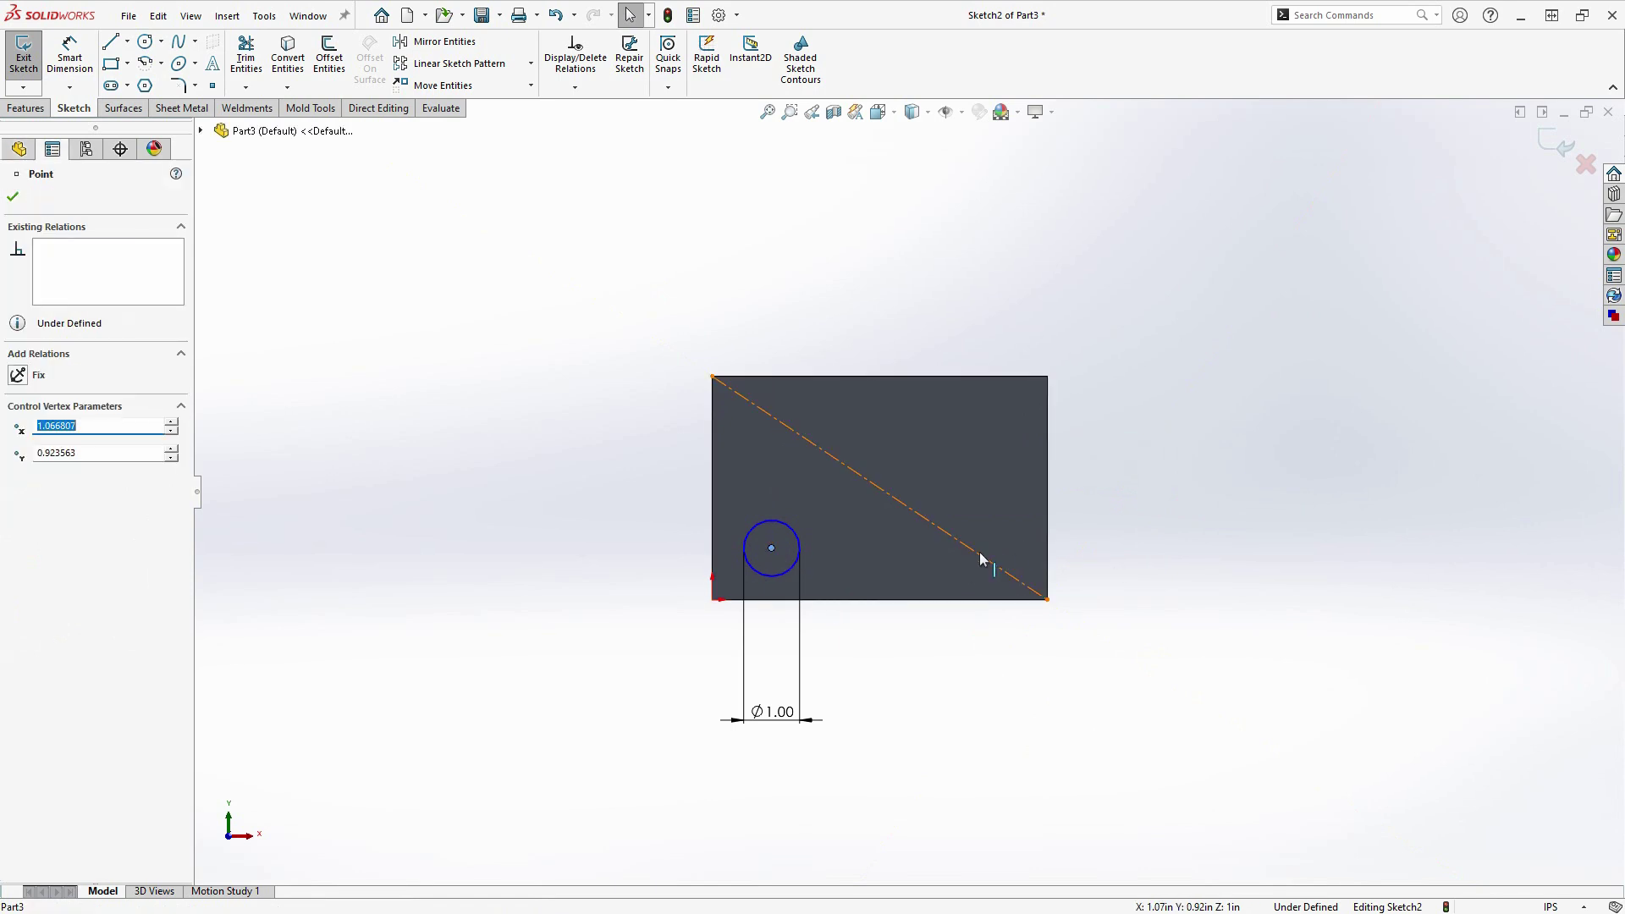
left_click(979, 552, "ctrl")
left_click(1029, 476)
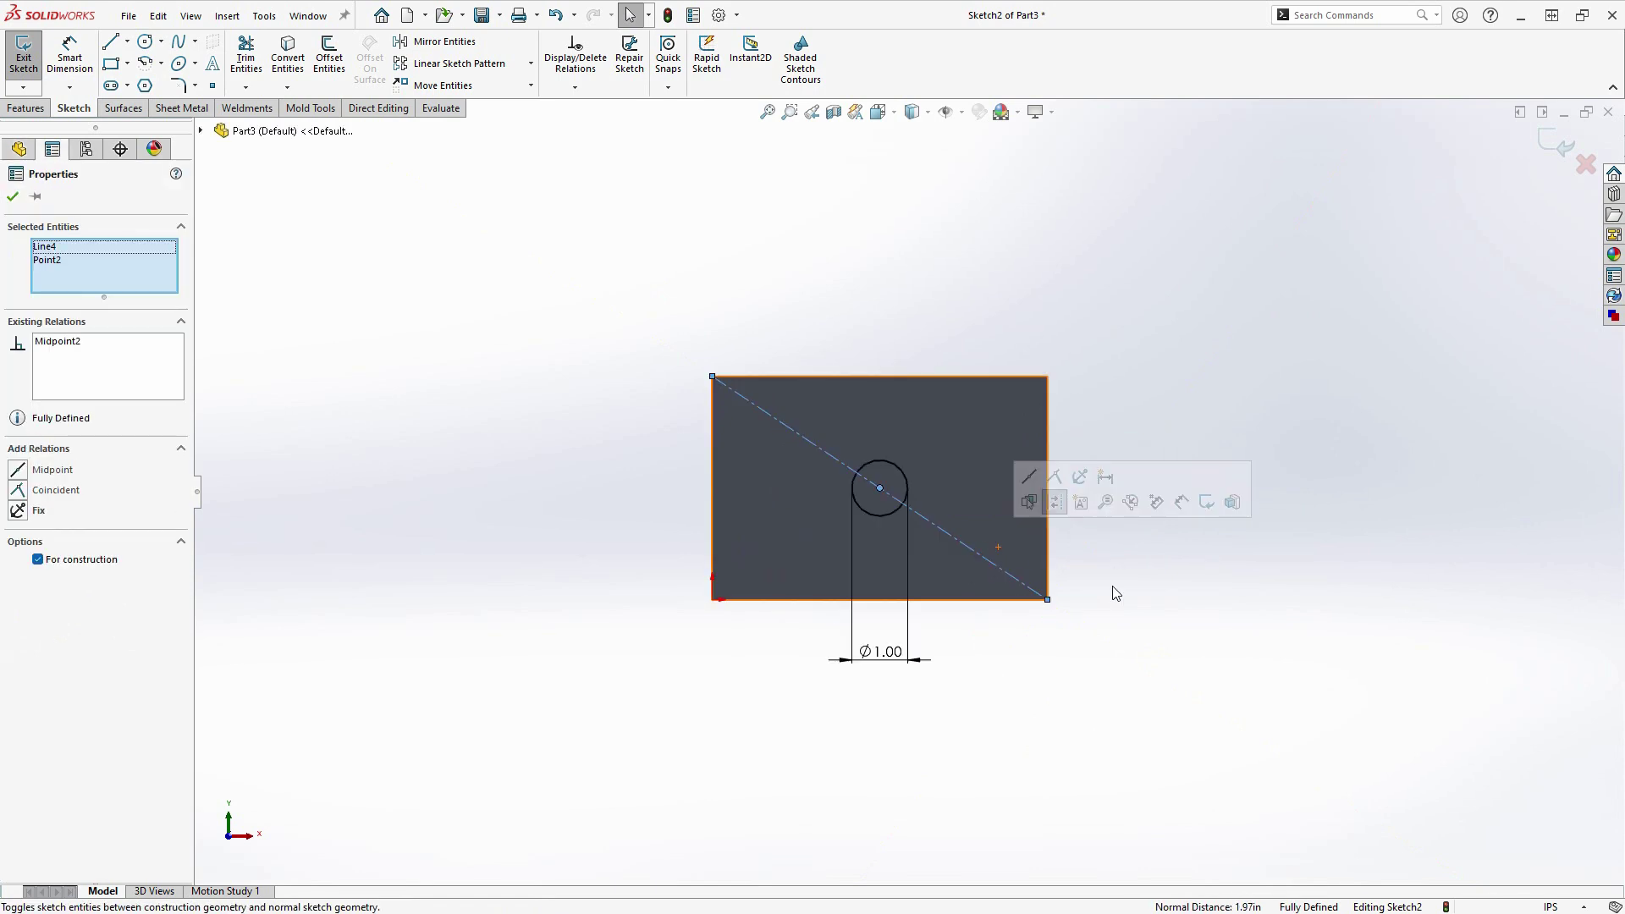
- Exit the sketch and change Boss-Extrude1's 4.00 height to 7.00, then rebuild
left_click(1558, 152)
middle_click_drag(1130, 485, 1041, 587)
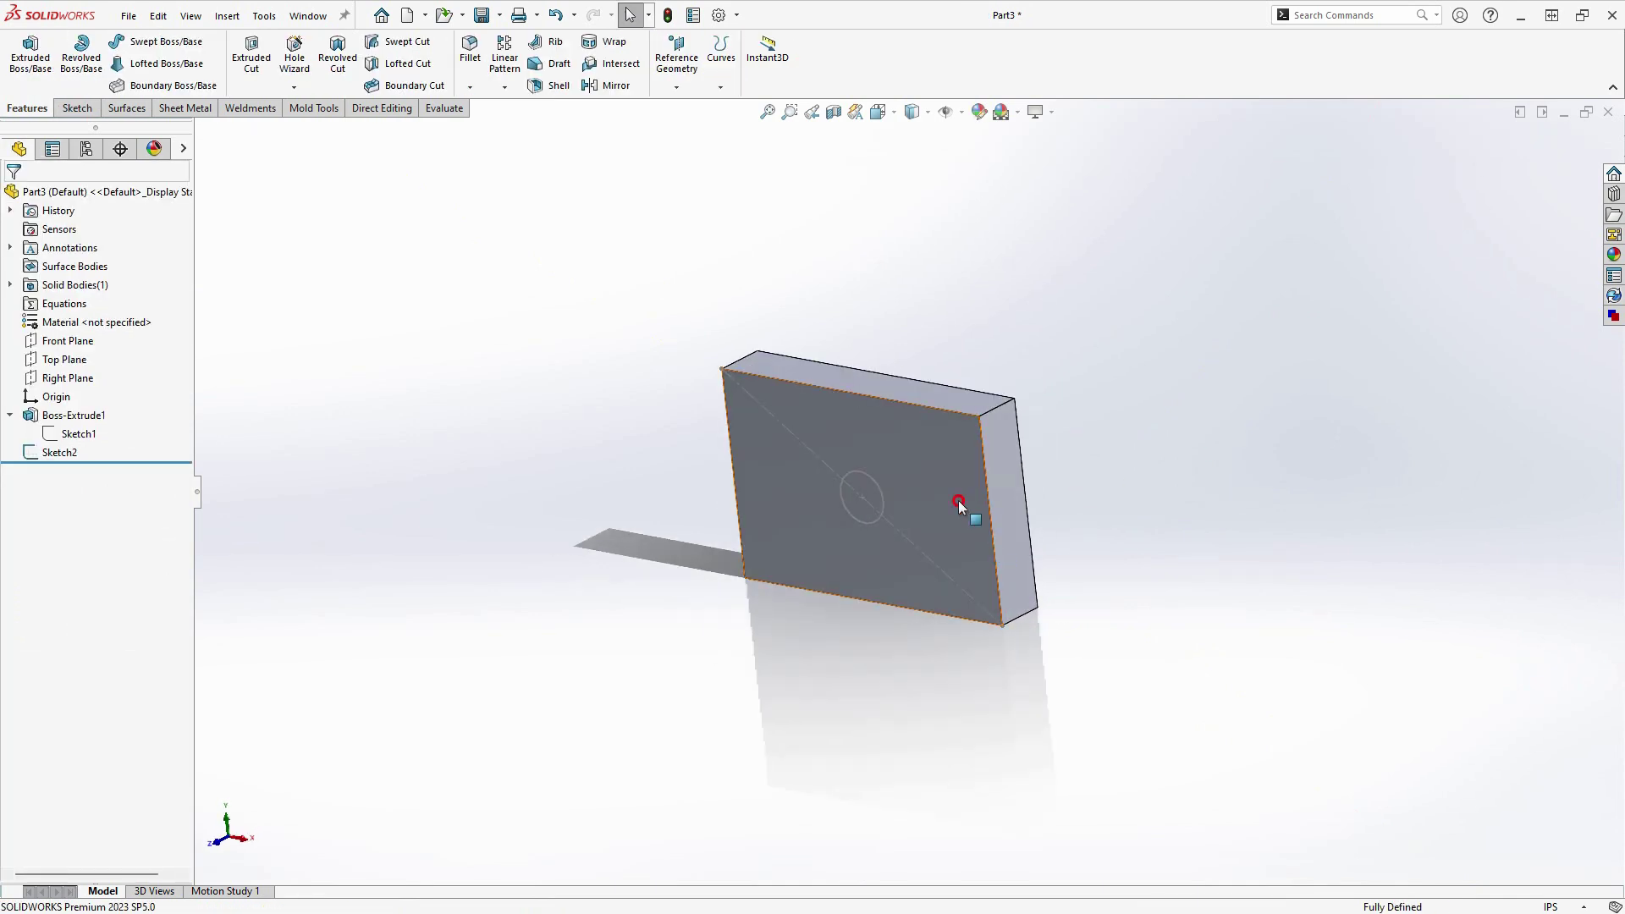
double_click(931, 591)
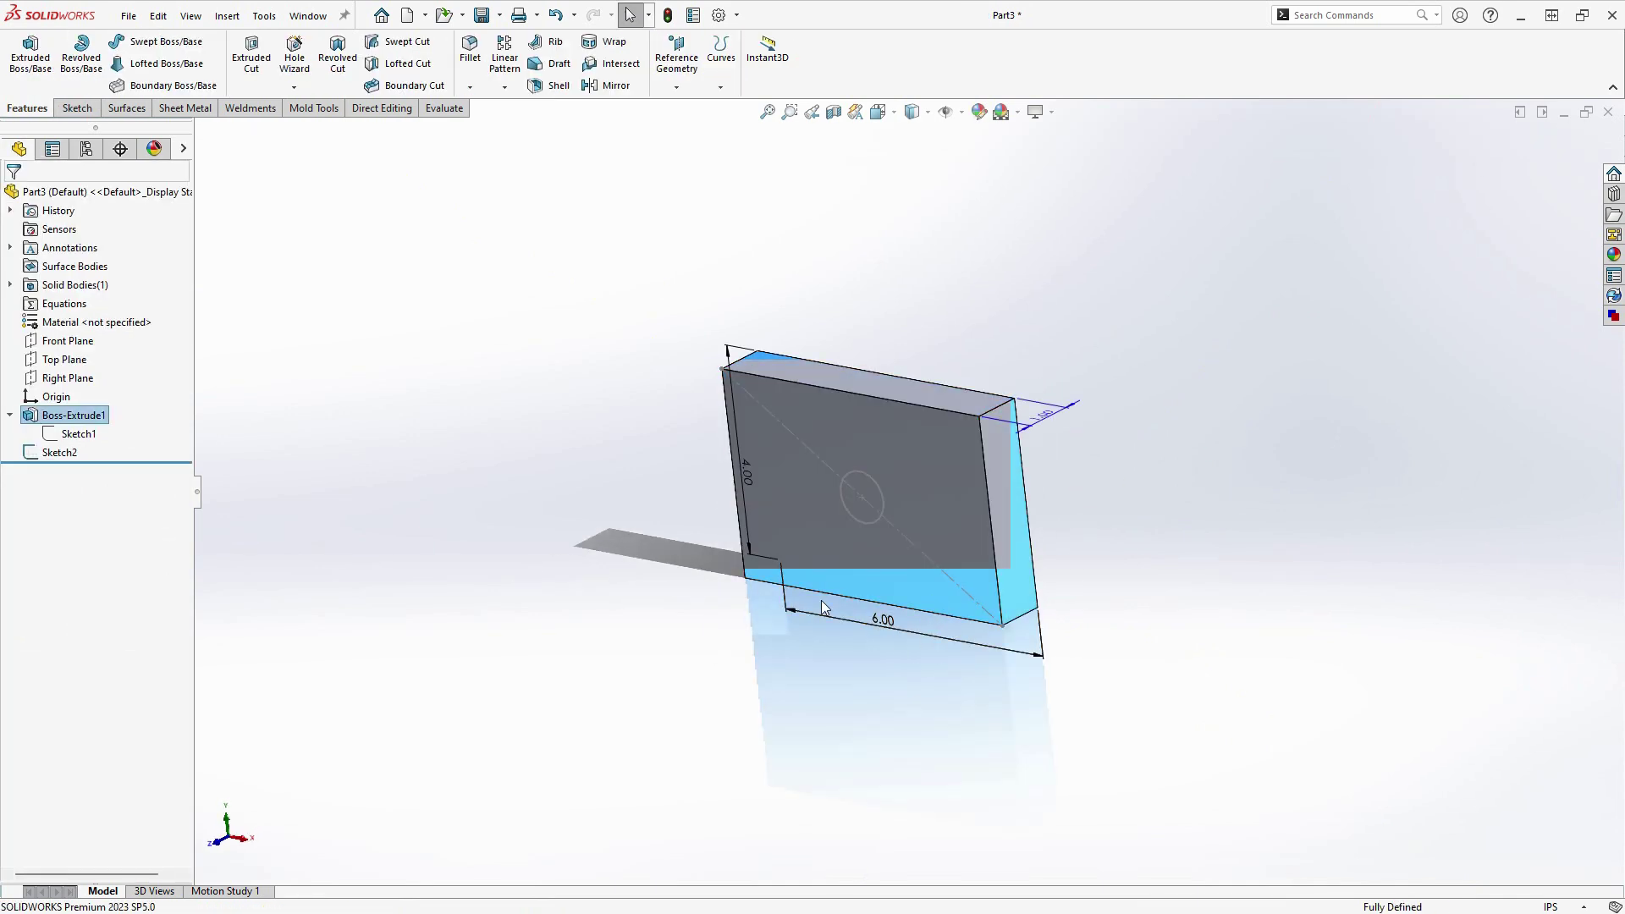
left_click_drag(759, 462, 750, 479)
double_click(749, 480)
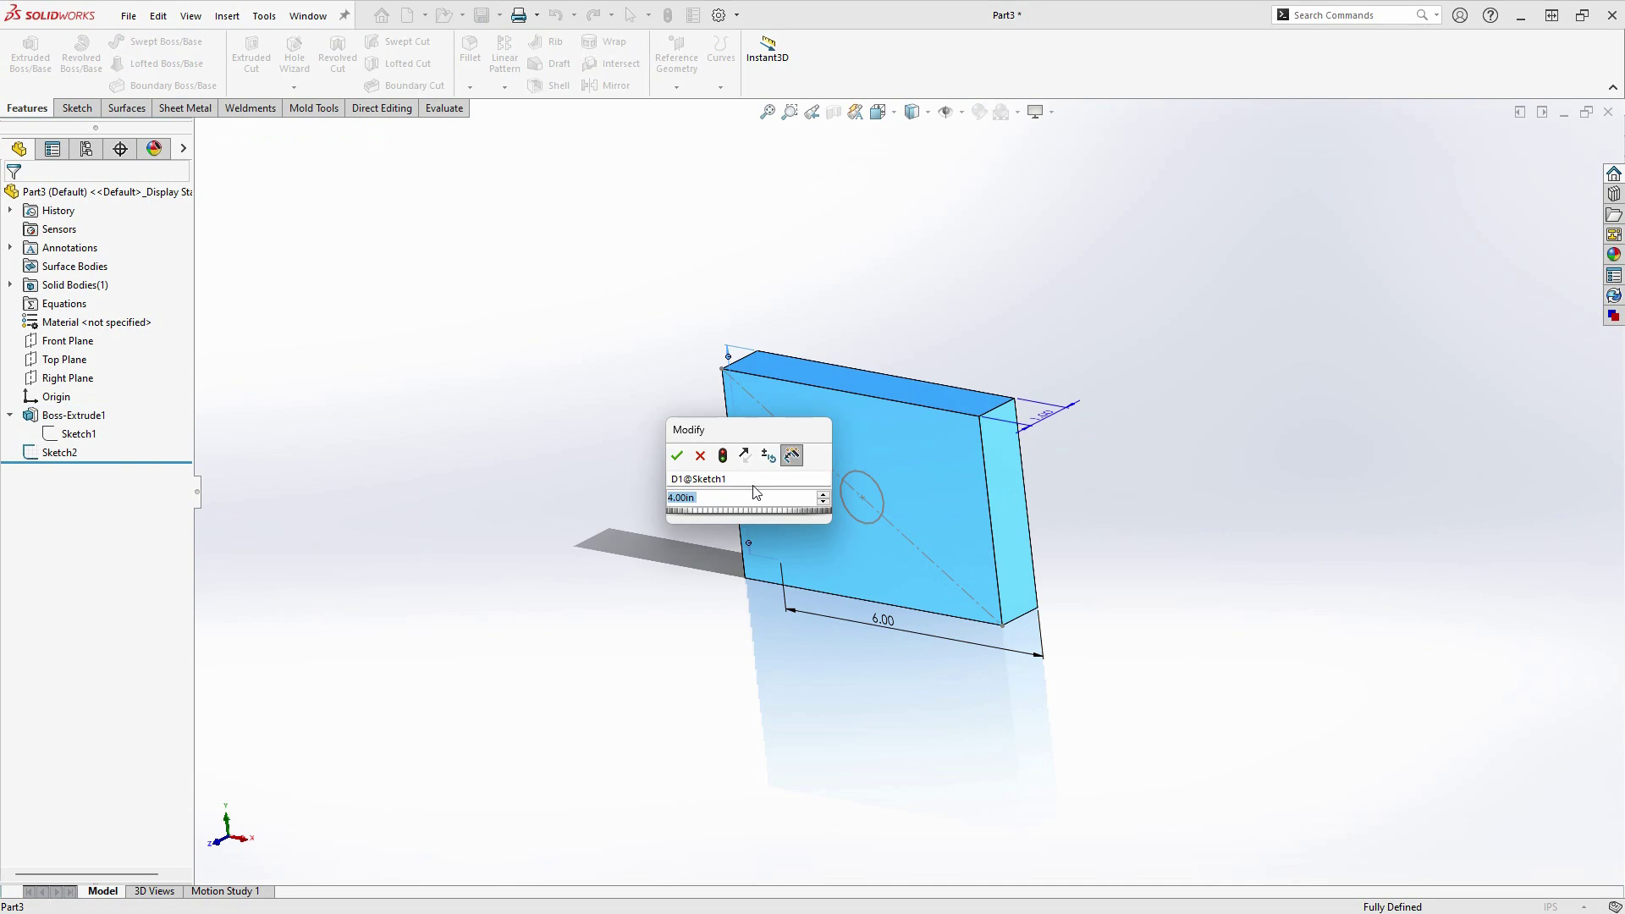
type("7")
left_click(676, 456)
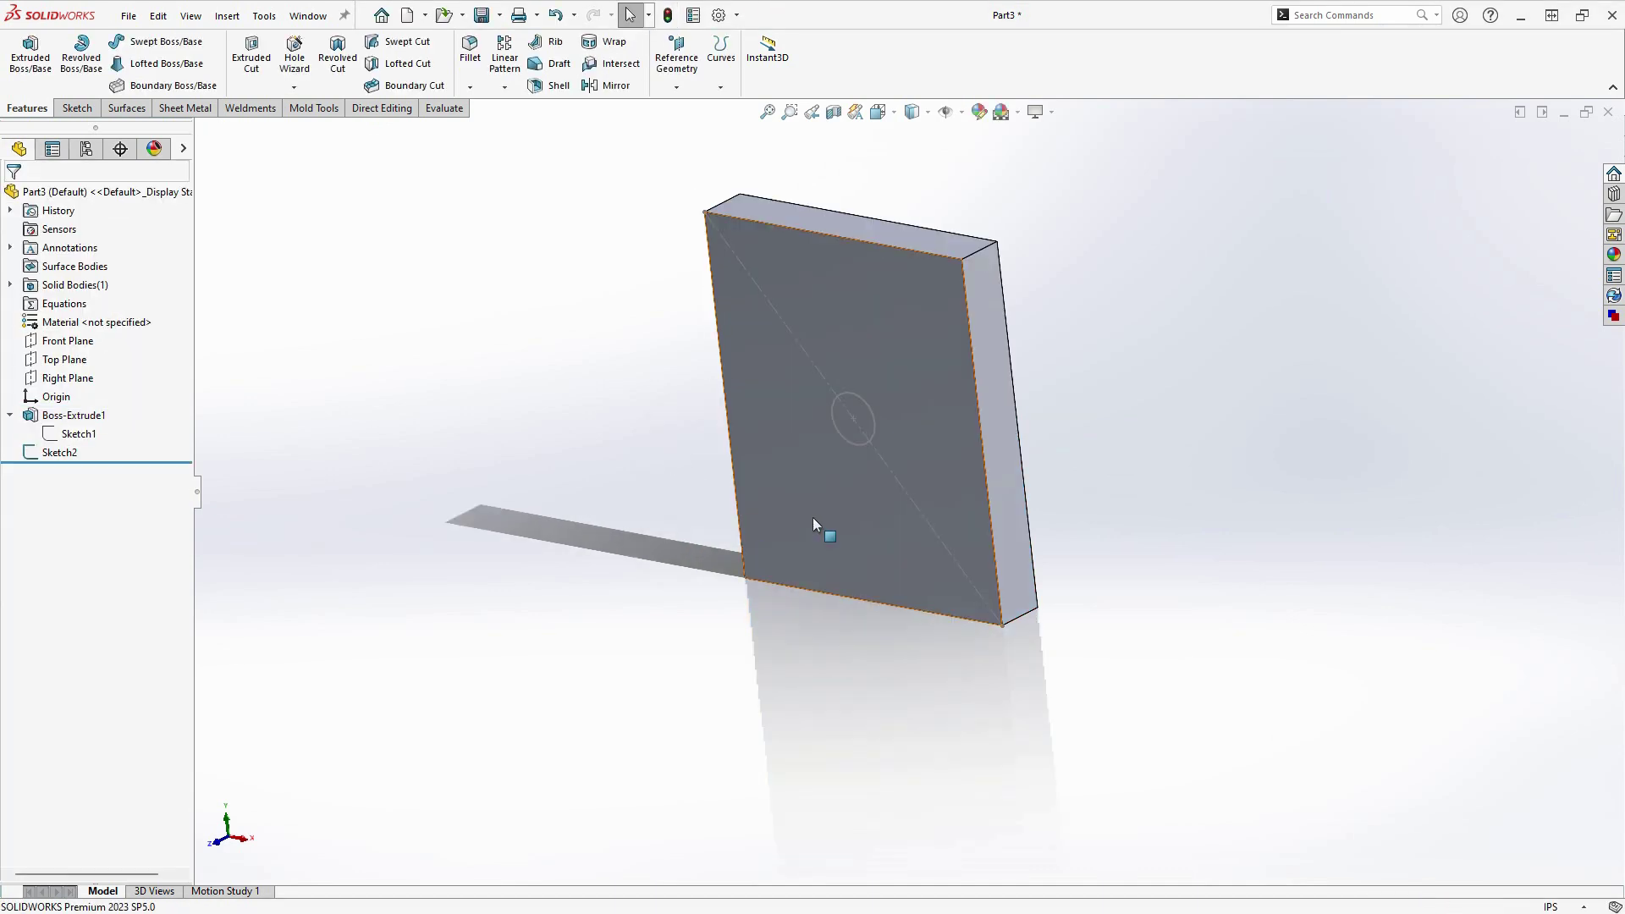
left_click(932, 404)
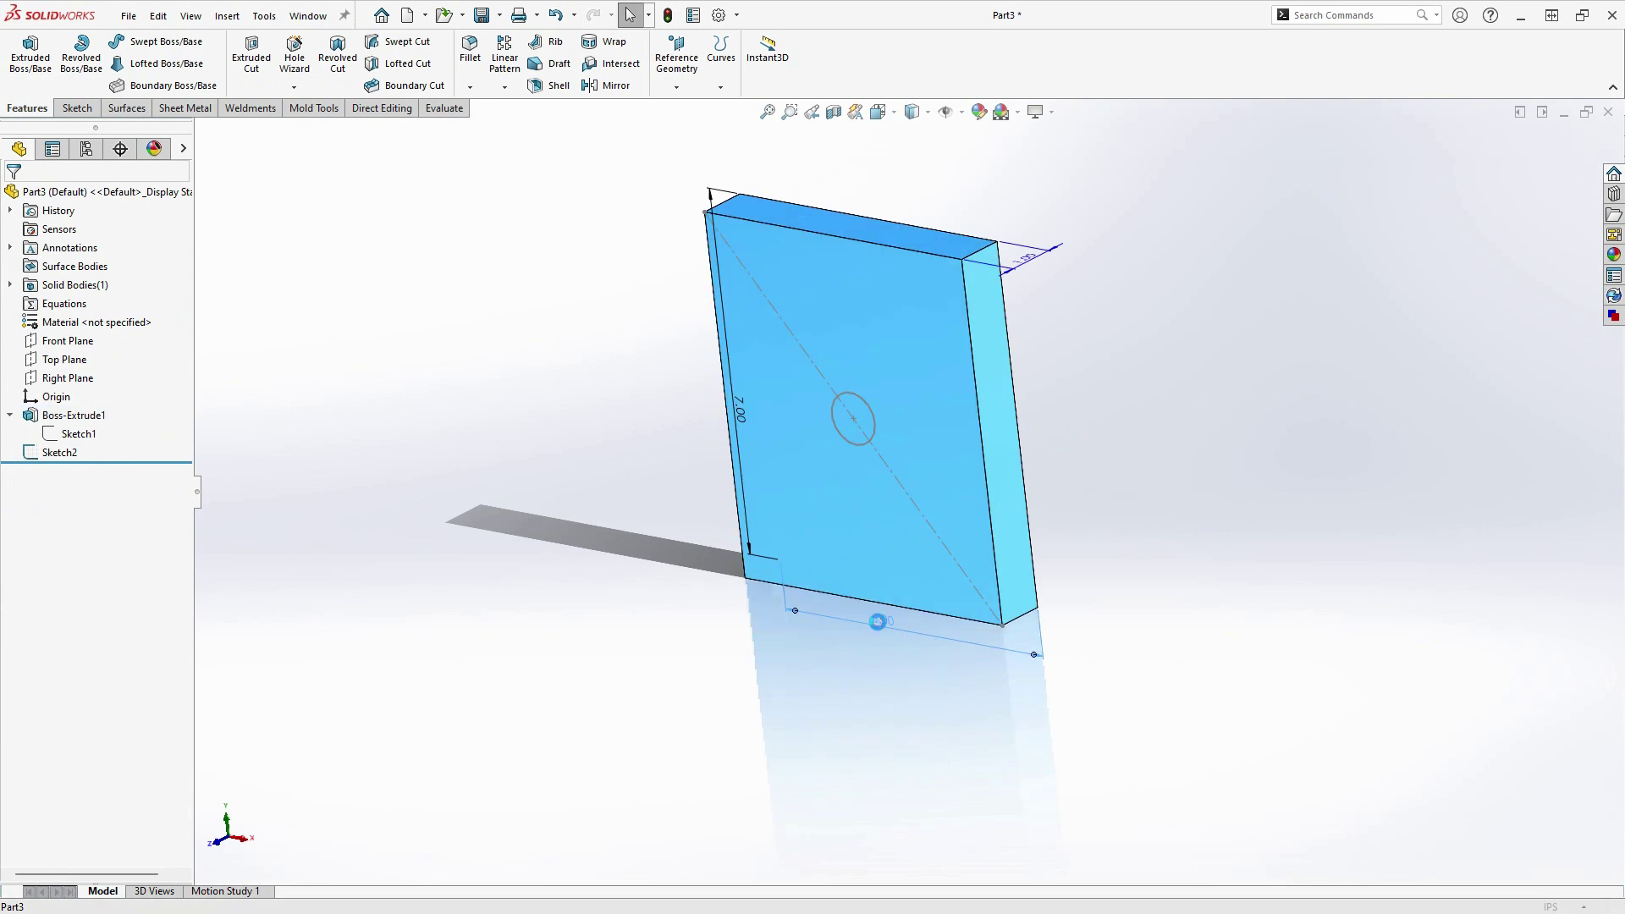
- Change the block's 6.00 width to 8.00 and rebuild
double_click(880, 623)
type("8")
left_click(806, 599)
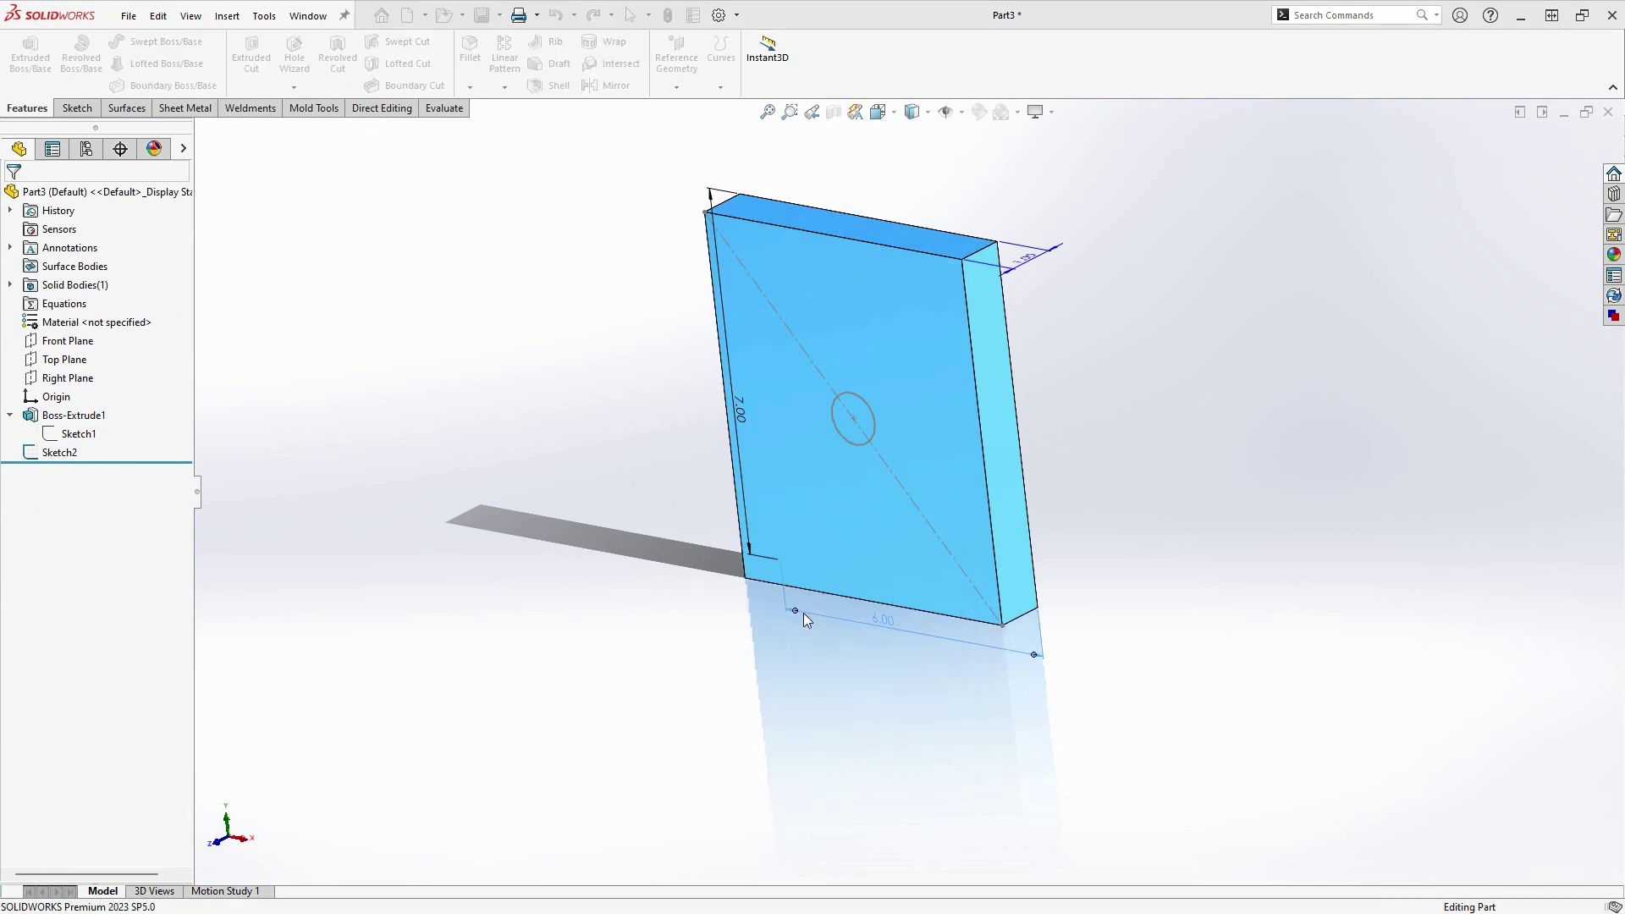
left_click(668, 18)
mouse_move(965, 480)
middle_mouse_down()
mouse_move(1114, 399)
mouse_move(918, 432)
mouse_move(937, 481)
mouse_move(1033, 475)
mouse_move(982, 508)
mouse_move(973, 490)
middle_mouse_up()
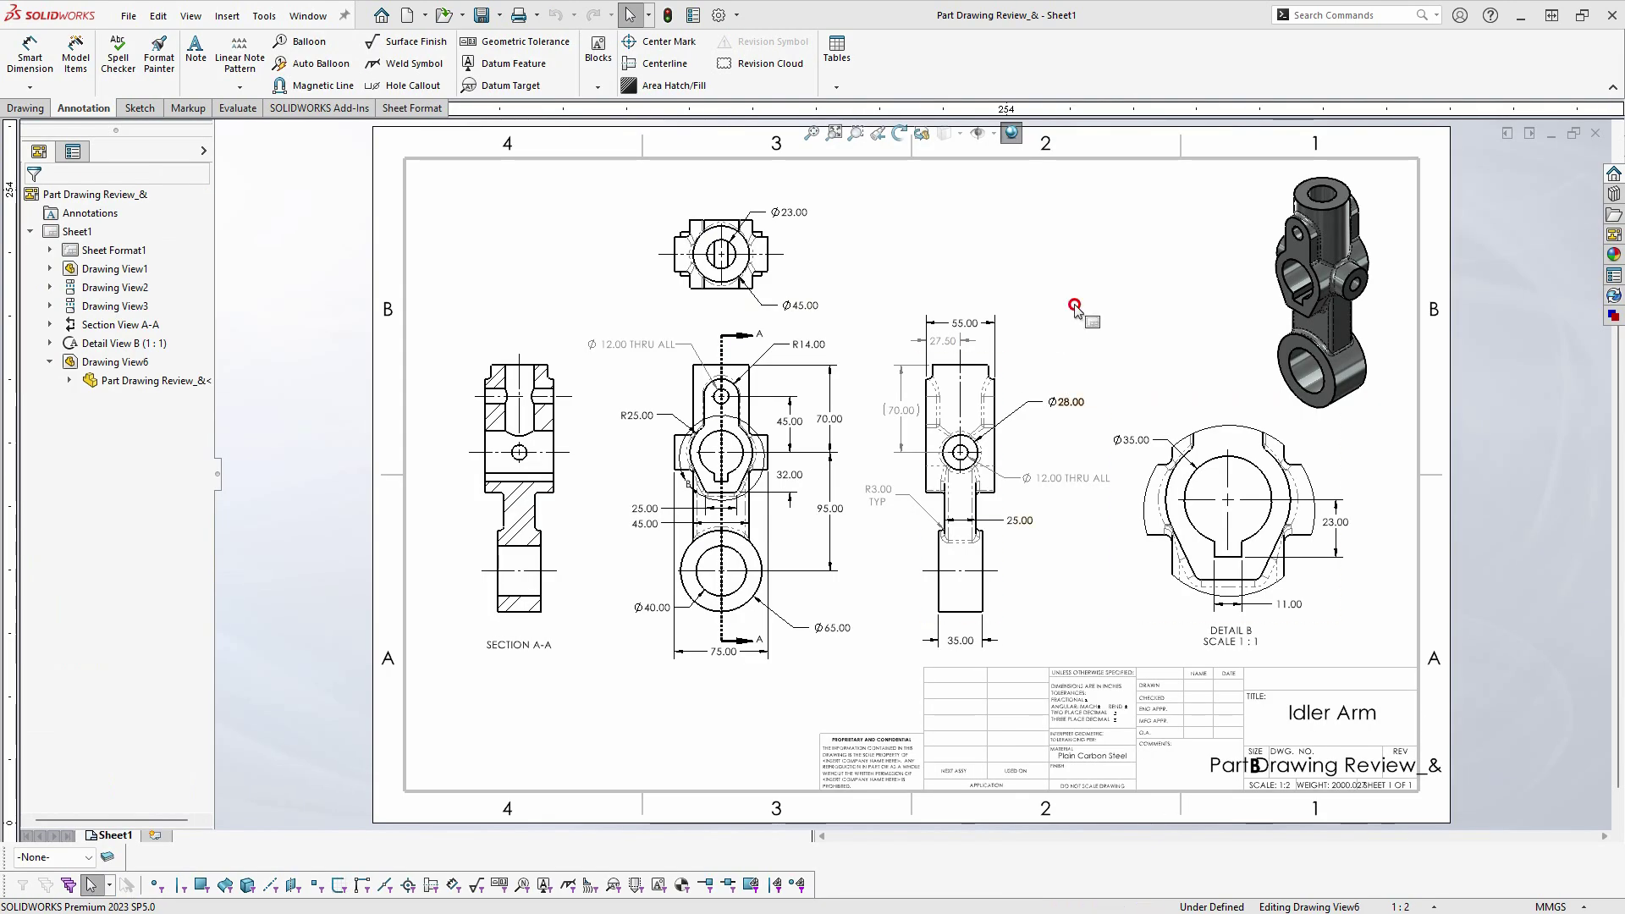
- Switch to the Idler Arm part and select Sketch2 to display its Ø45.00 diameter
key("ctrl+Tab")
middle_click_drag(1070, 540, 620, 522)
left_click(77, 454)
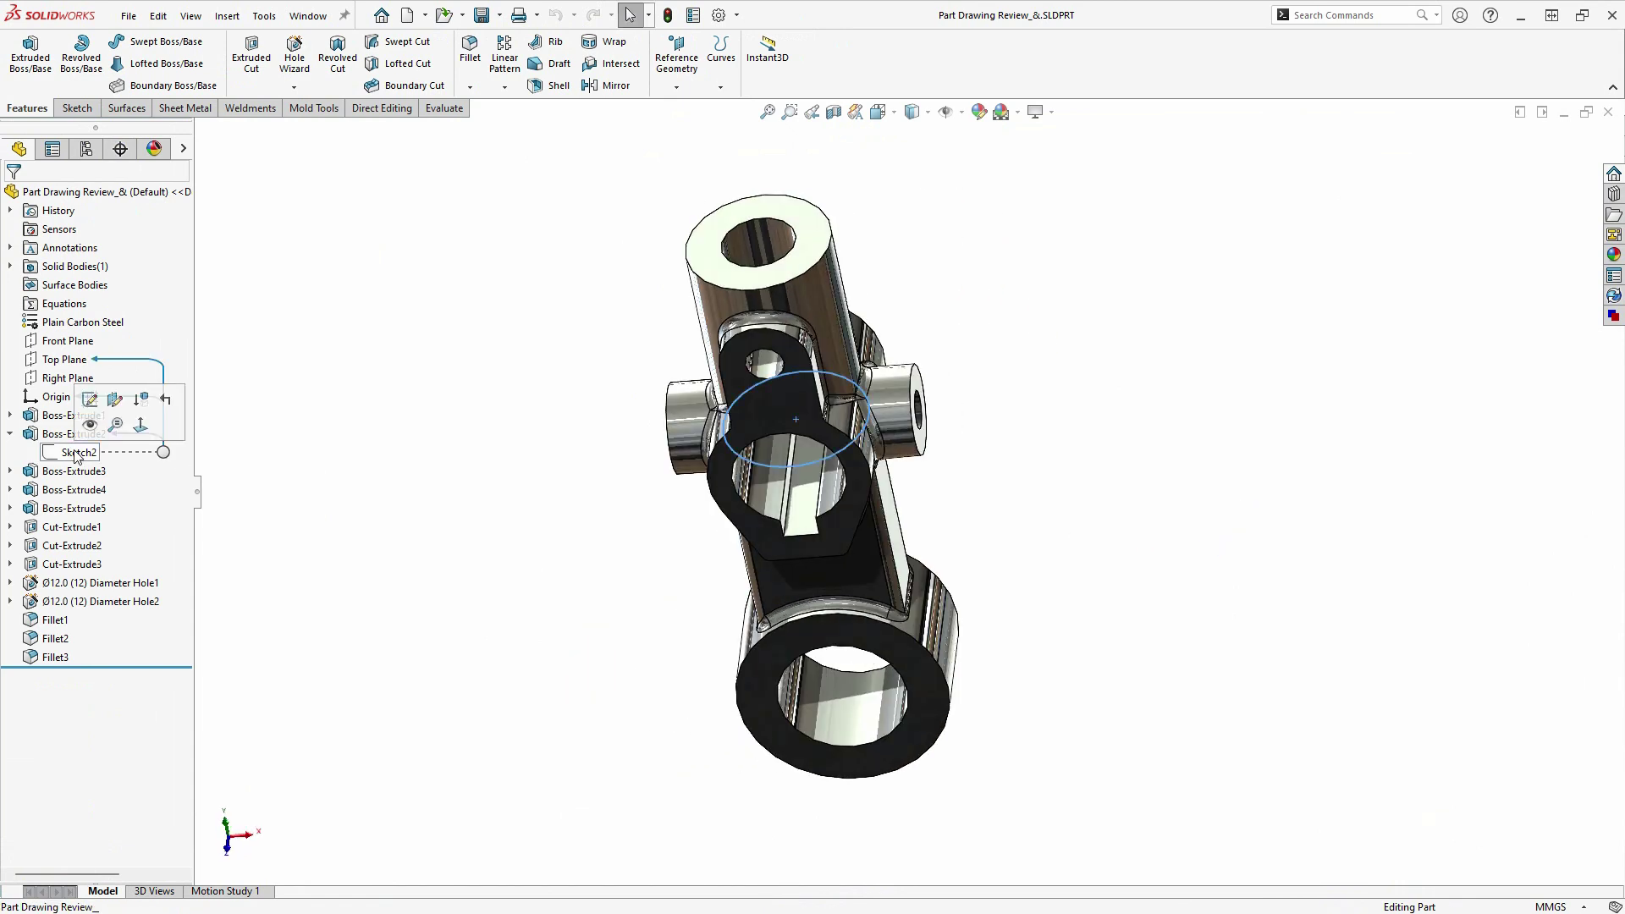
key("ctrl+Tab")
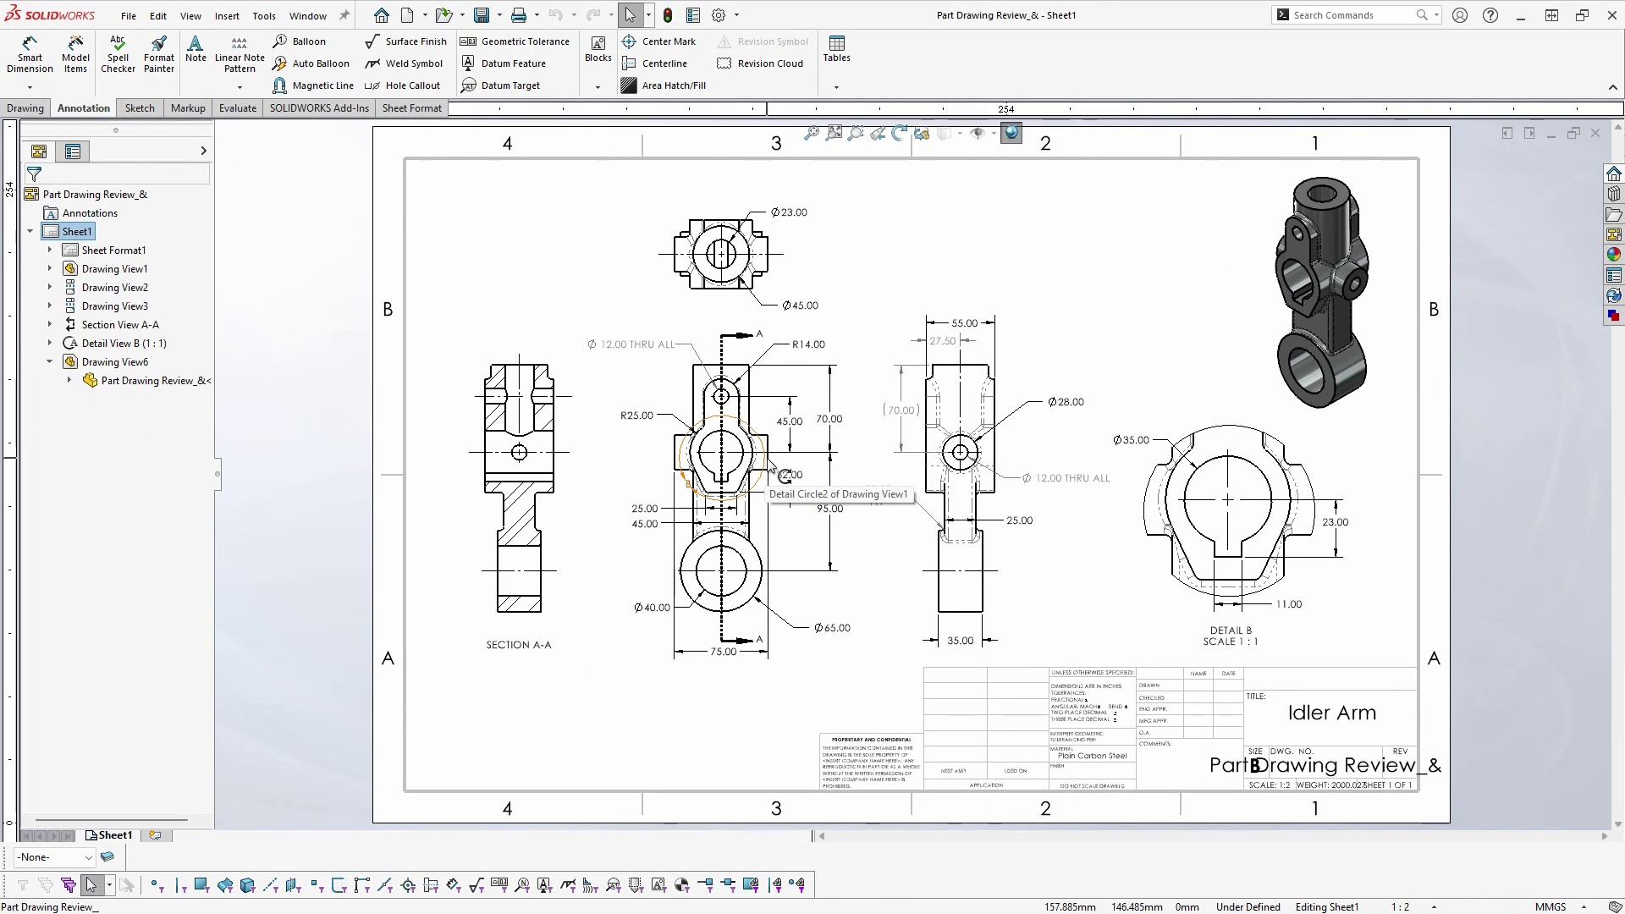
key("ctrl+Tab")
left_click(85, 451)
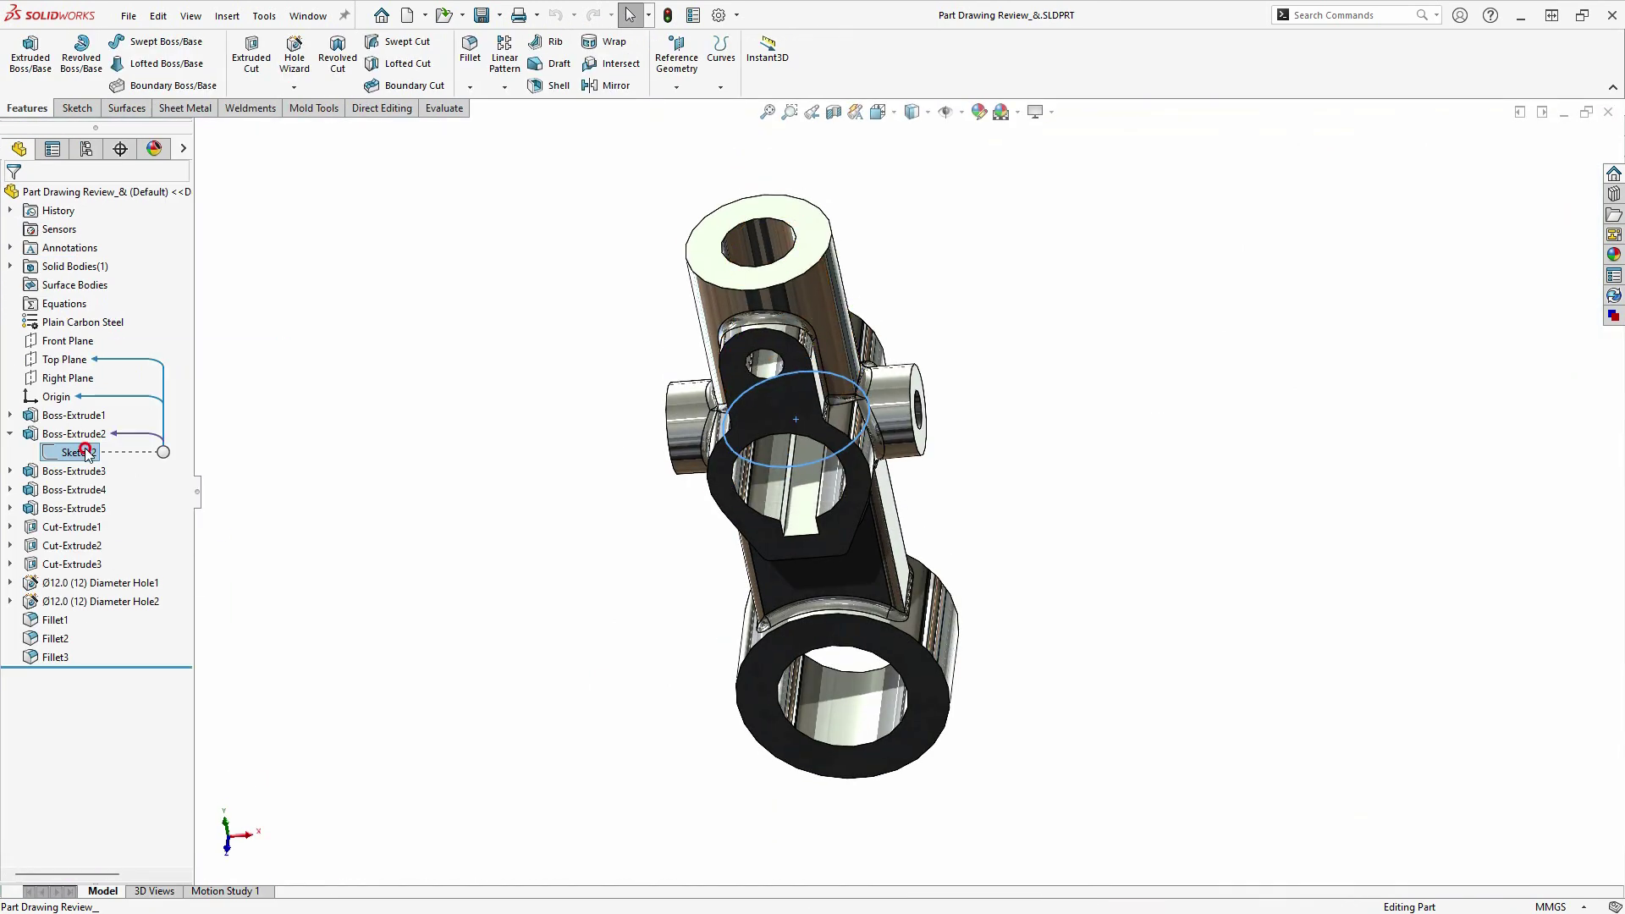
- Change the Ø45.00 diameter to 44 and return to the drawing
double_click(997, 490)
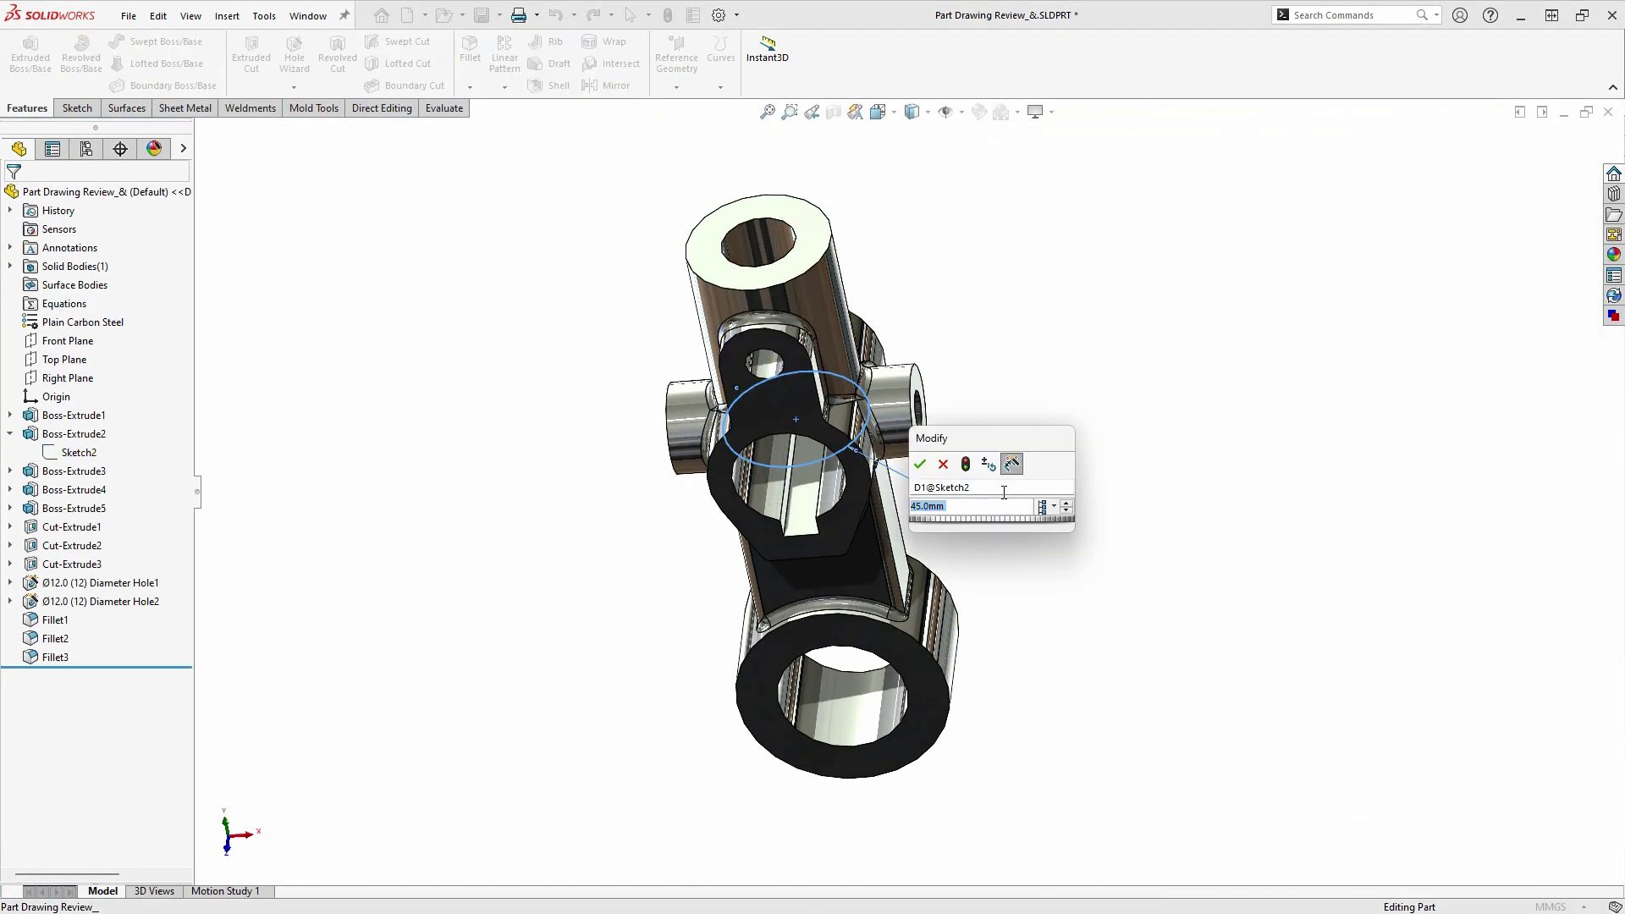
type("44")
key("Return")
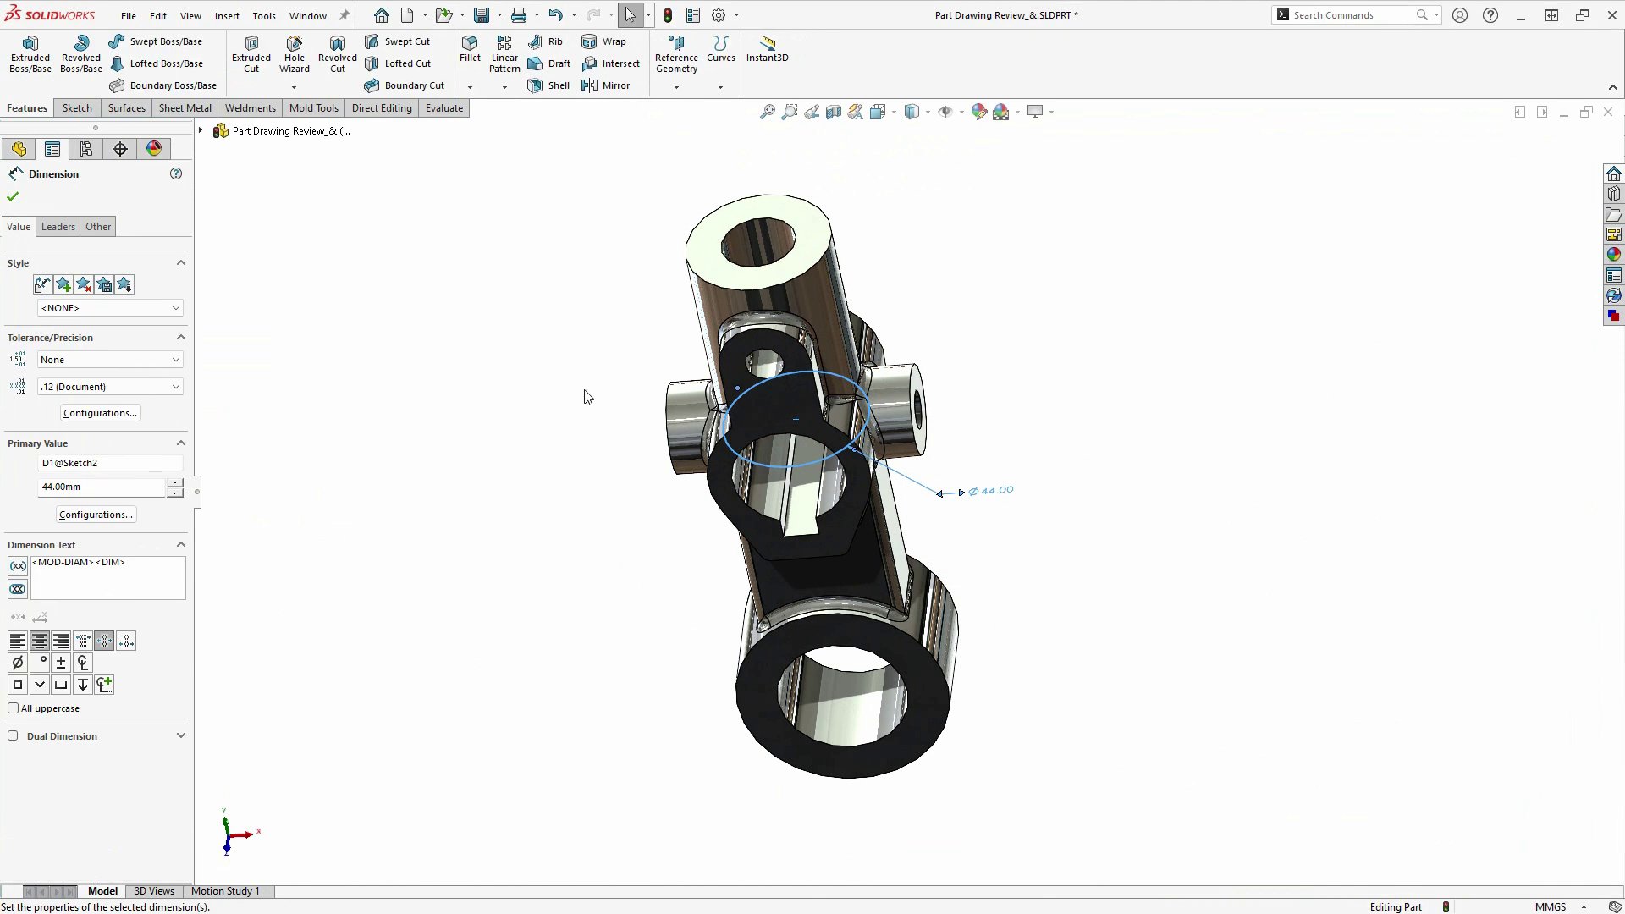
left_click(588, 398)
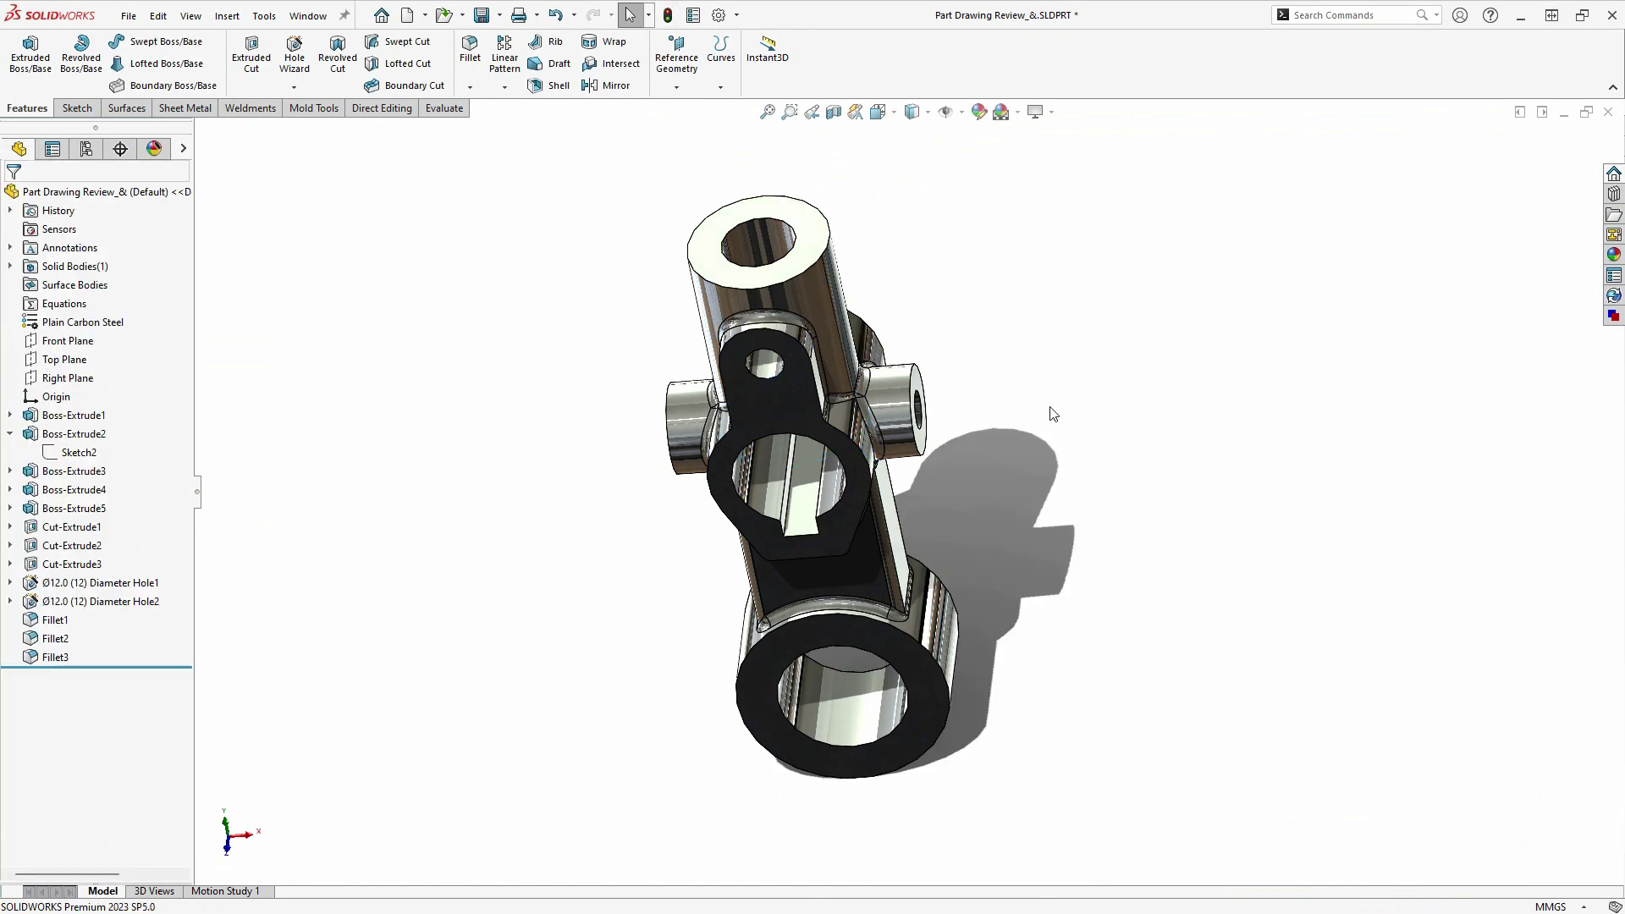
key("ctrl+Tab")
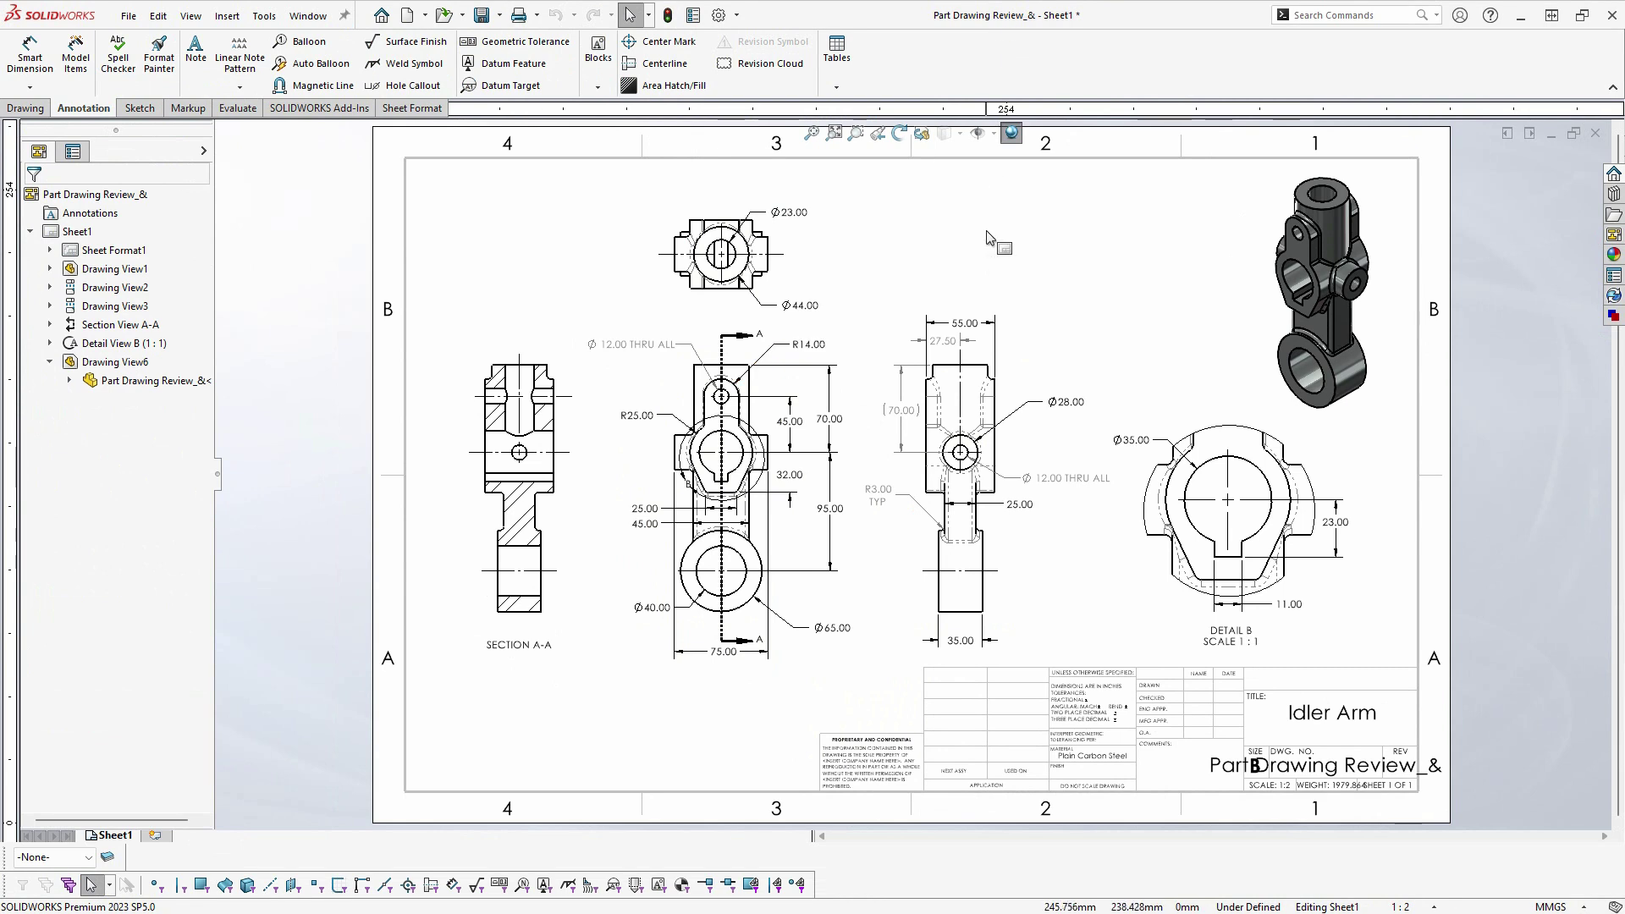
- Edit the drawing's Ø44.00 diameter in the top view to 43
left_click(818, 310)
double_click(820, 311)
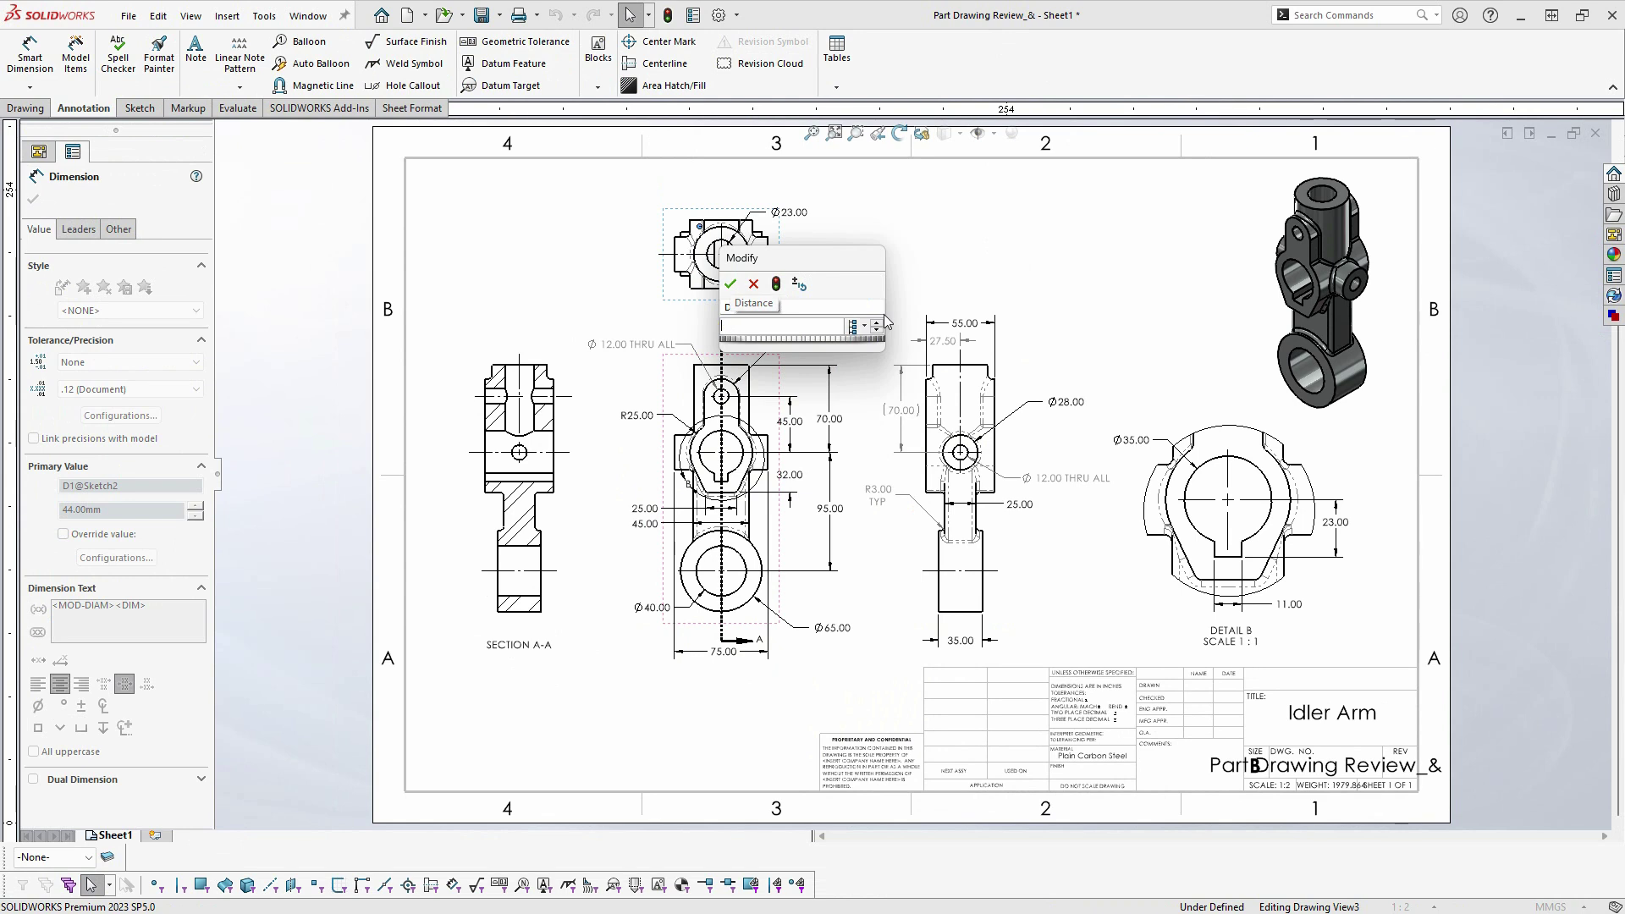
left_click(731, 284)
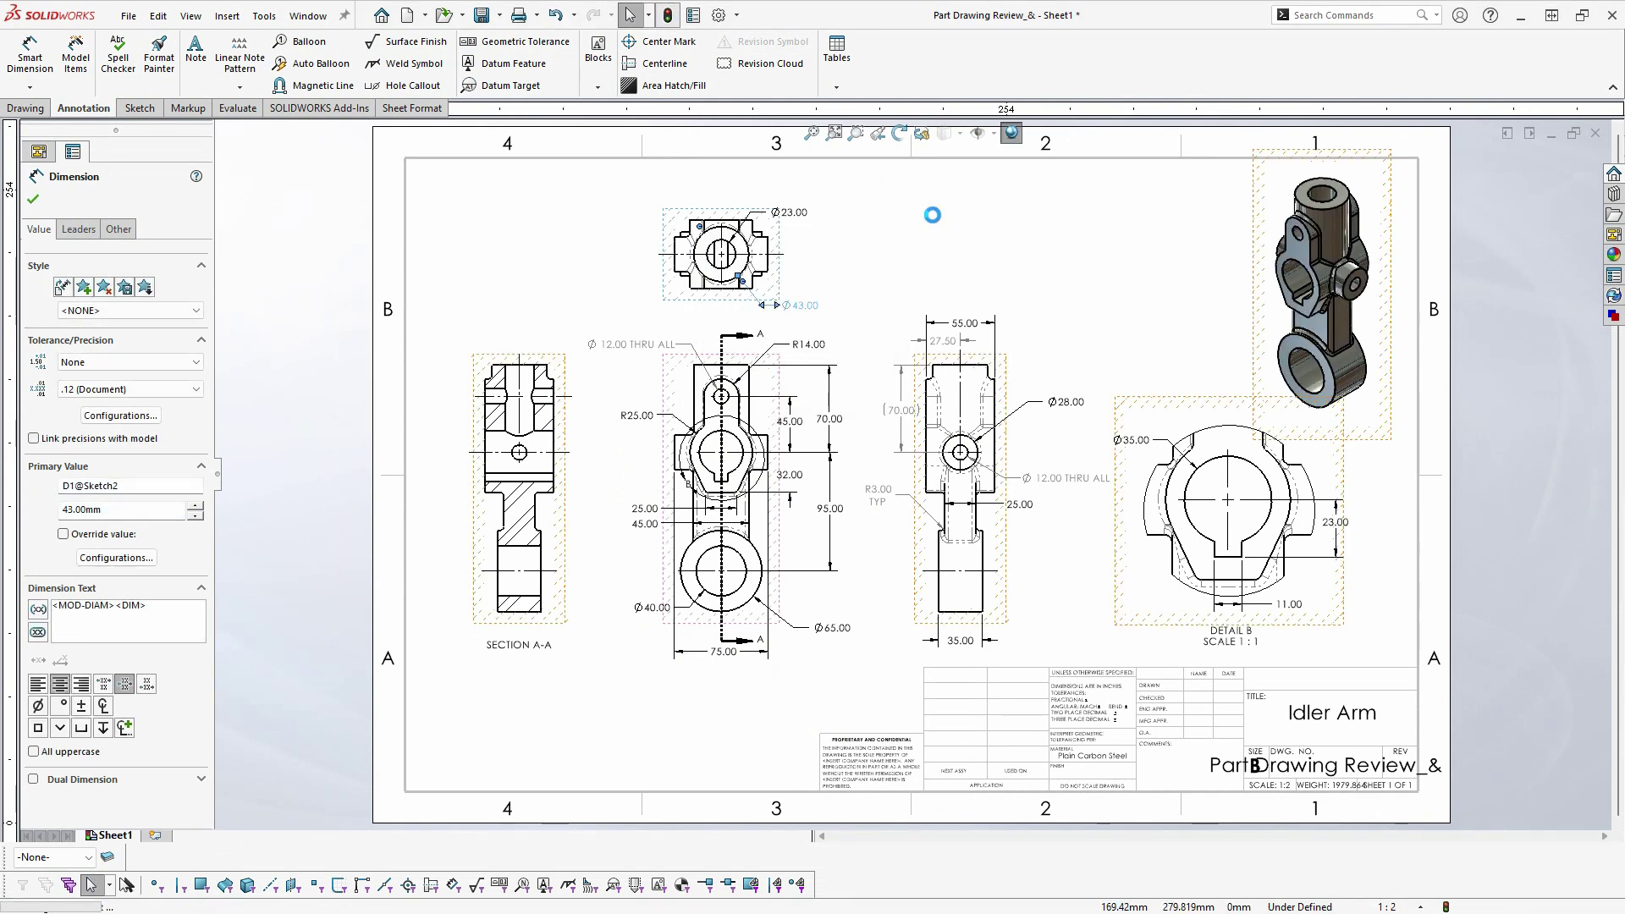
- Check that the Idler Arm part's Sketch2 now shows Ø43.00
key("ctrl+Tab")
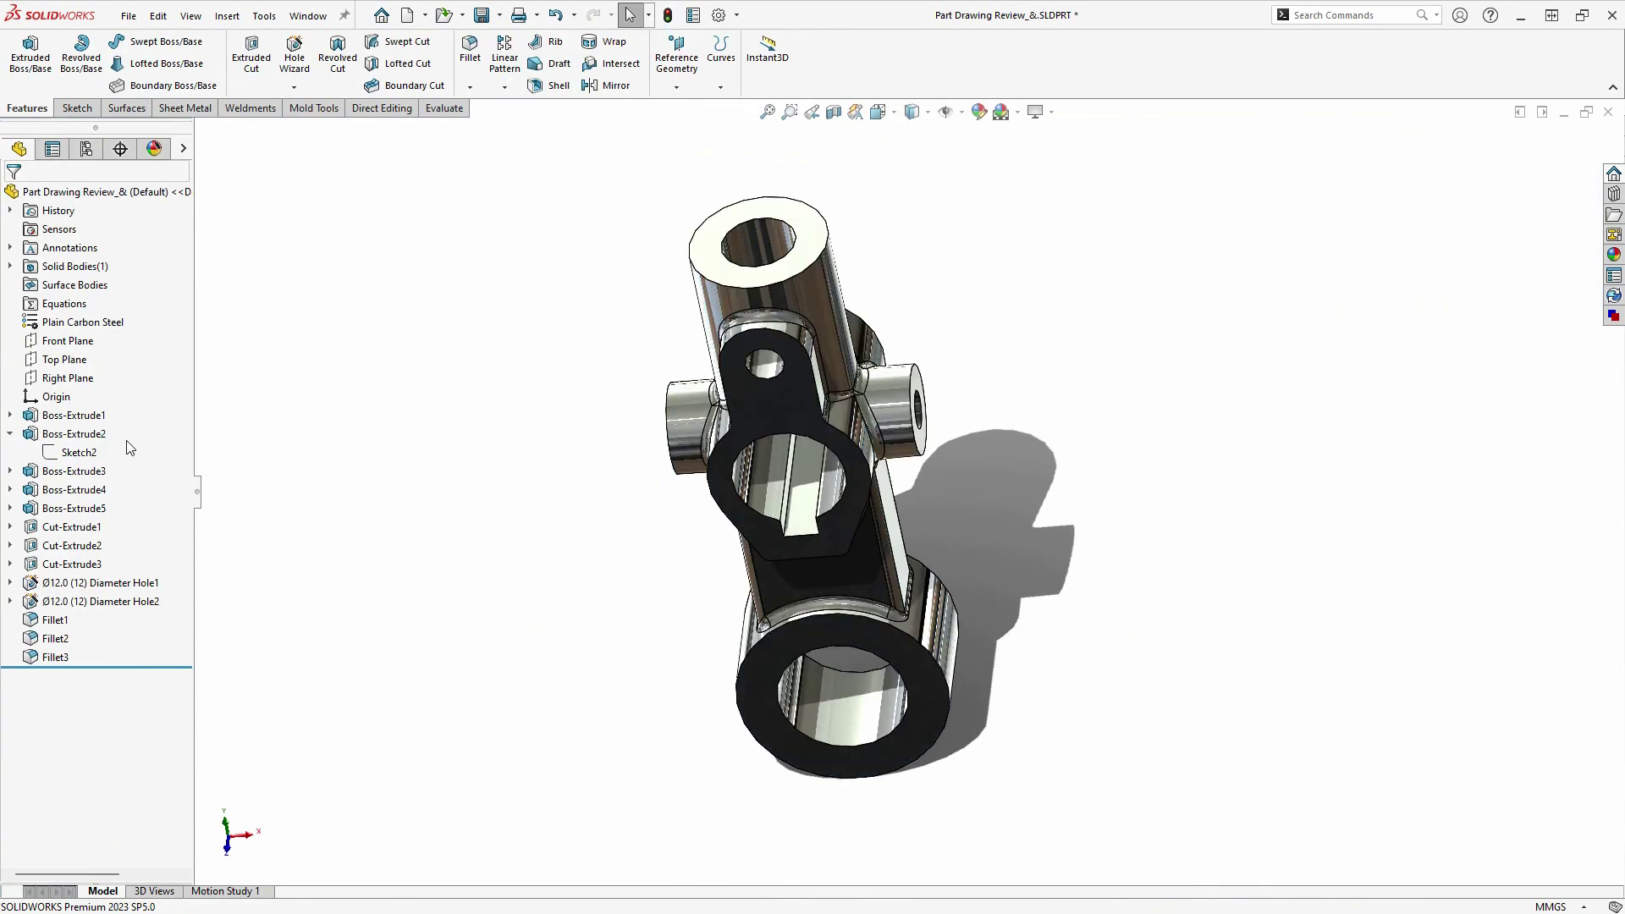
left_click(85, 453)
scroll(1019, 497, "down", 10)
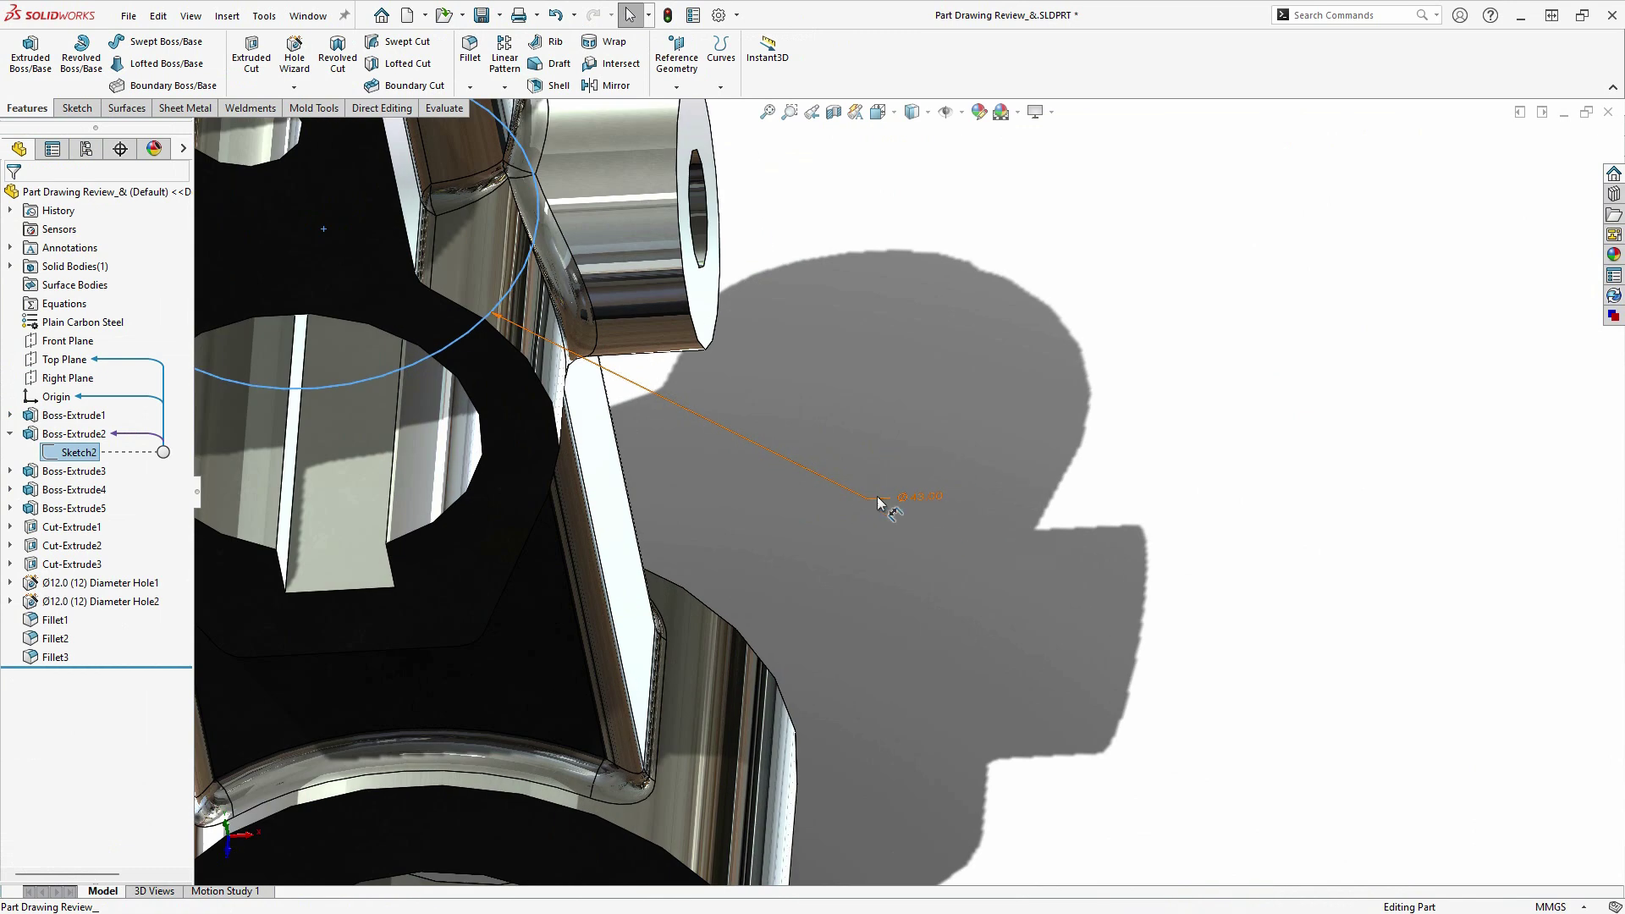
scroll(1059, 558, "up", 10)
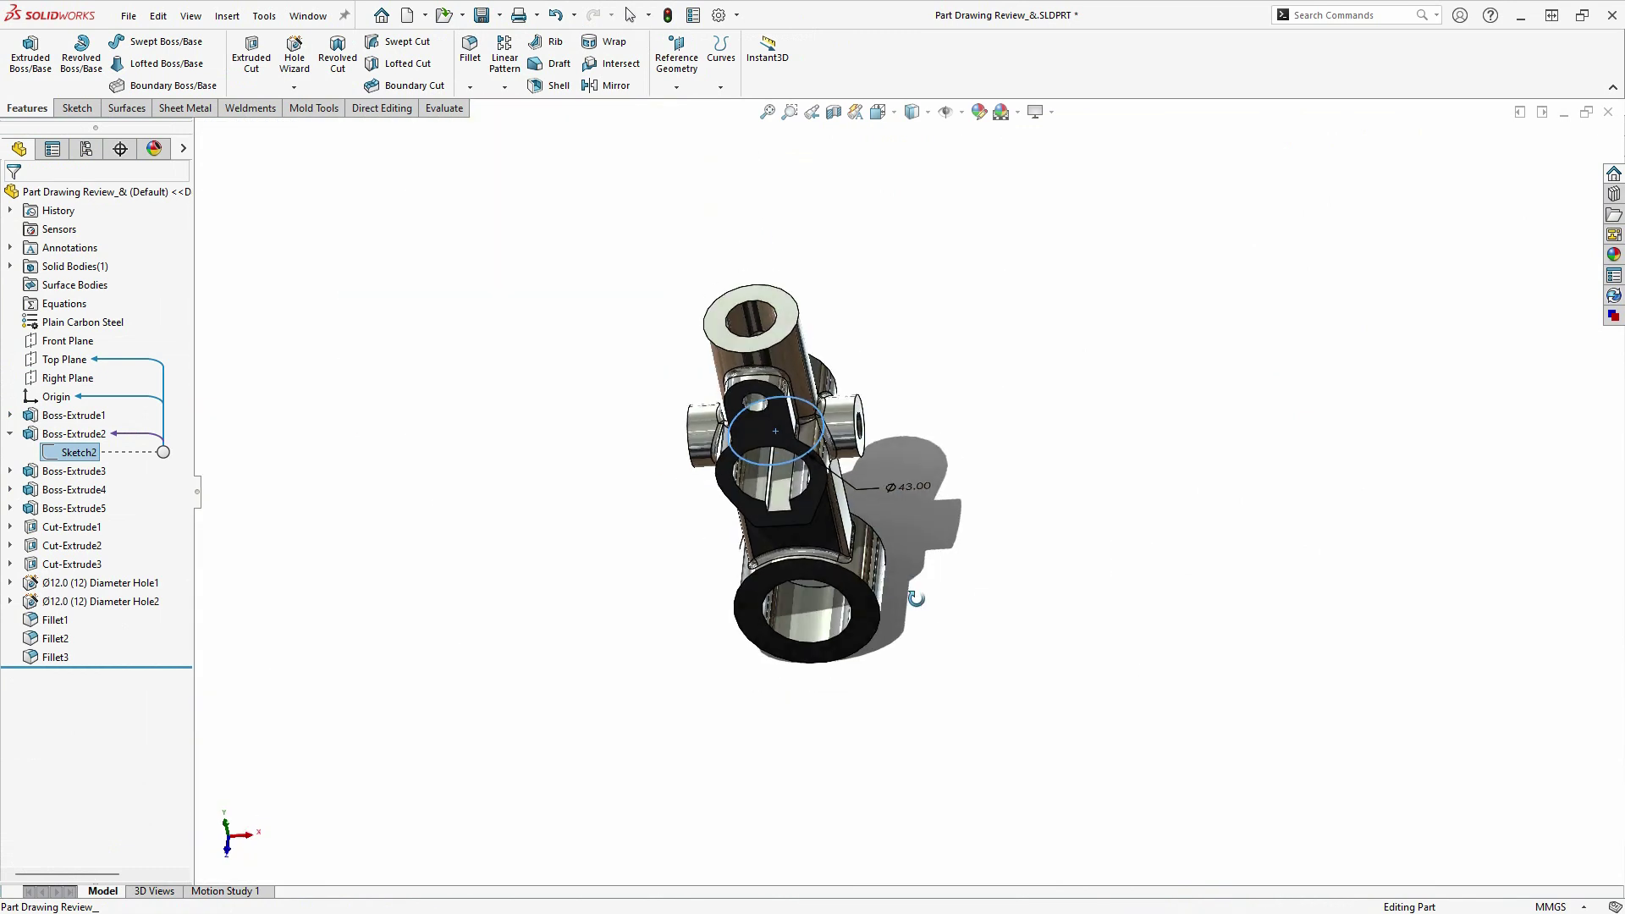